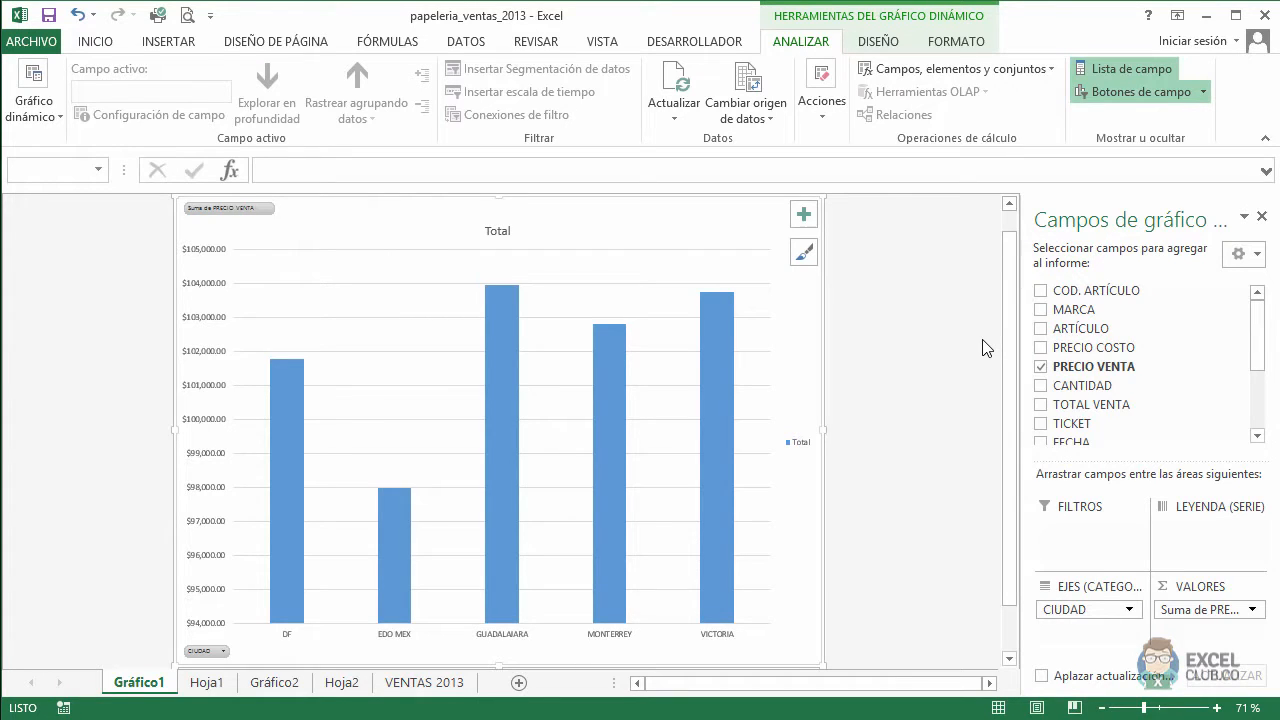
# Step: Examine the pivot tables on Hoja1 and Hoja2 and their charts on the Gráfico1 and Gráfico2 sheets
pyautogui.click(205, 682)
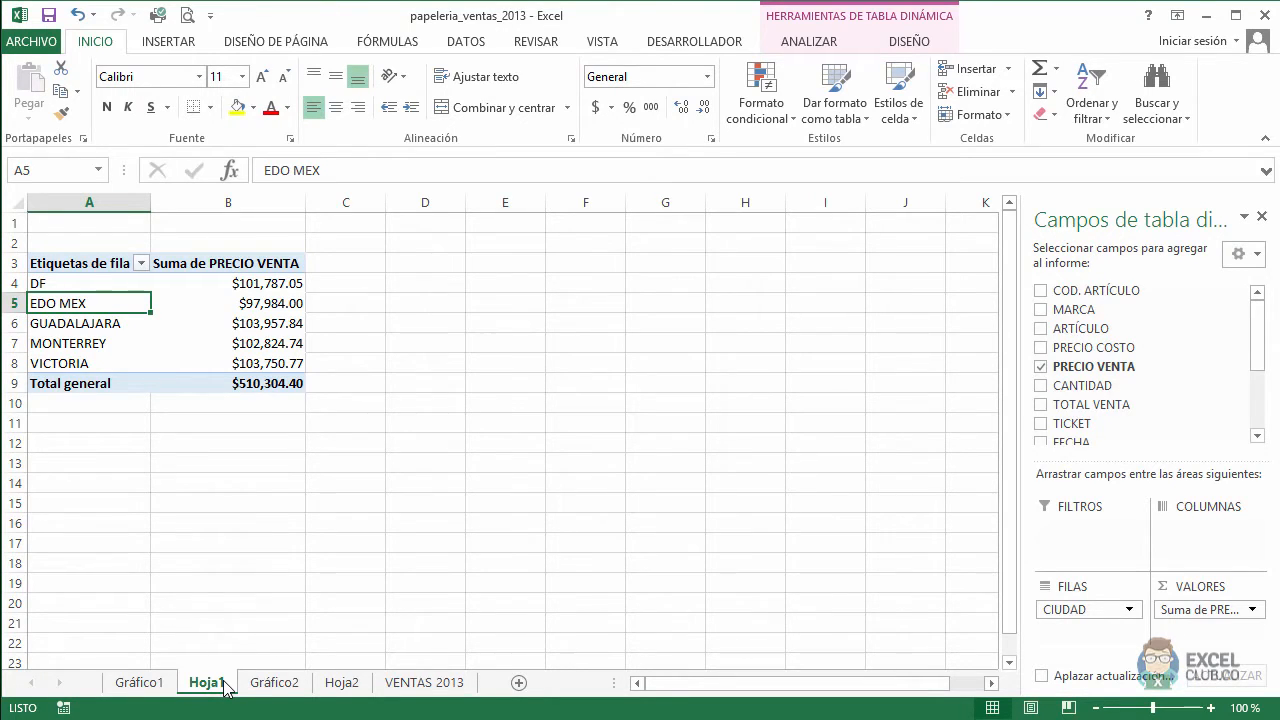
pyautogui.click(272, 684)
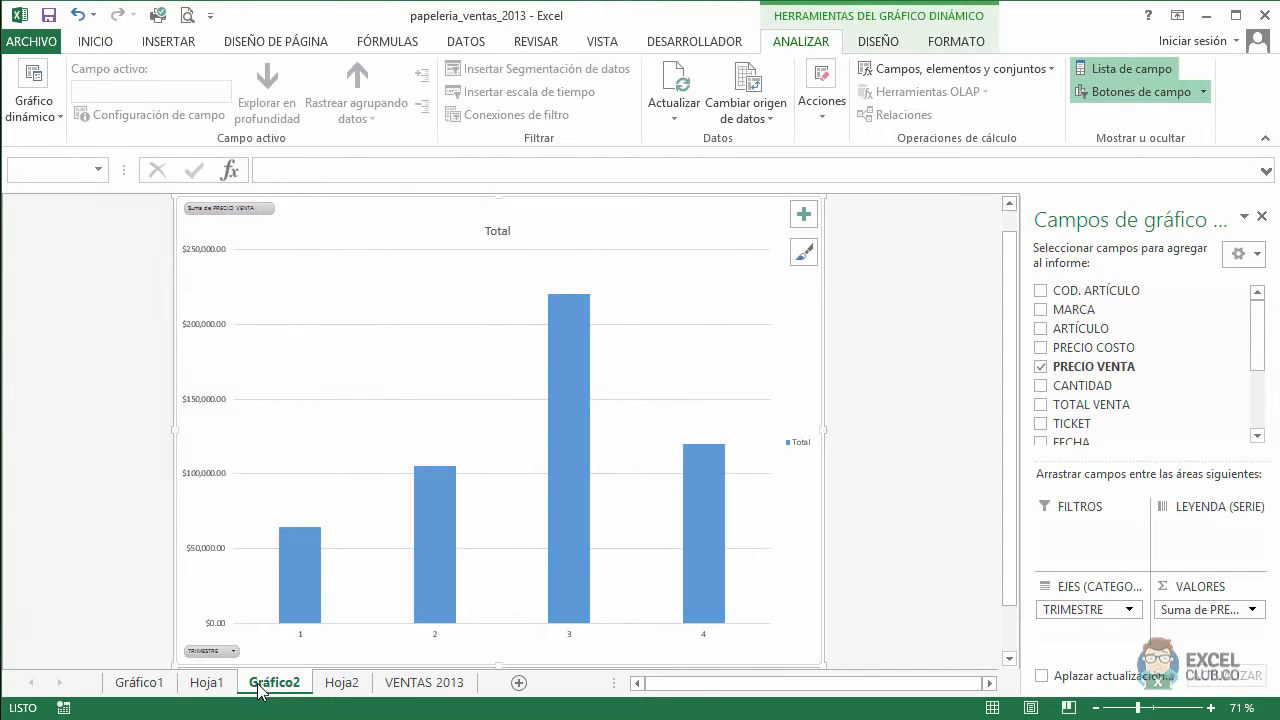
pyautogui.click(327, 686)
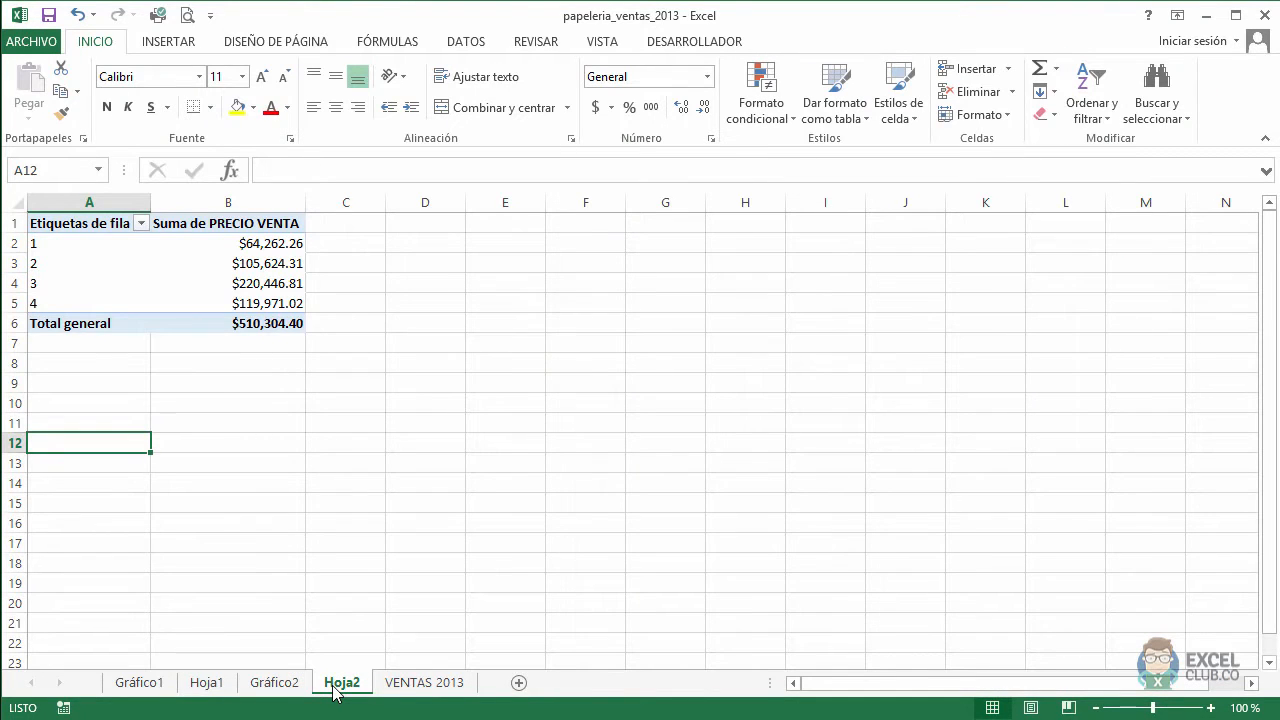
pyautogui.click(140, 684)
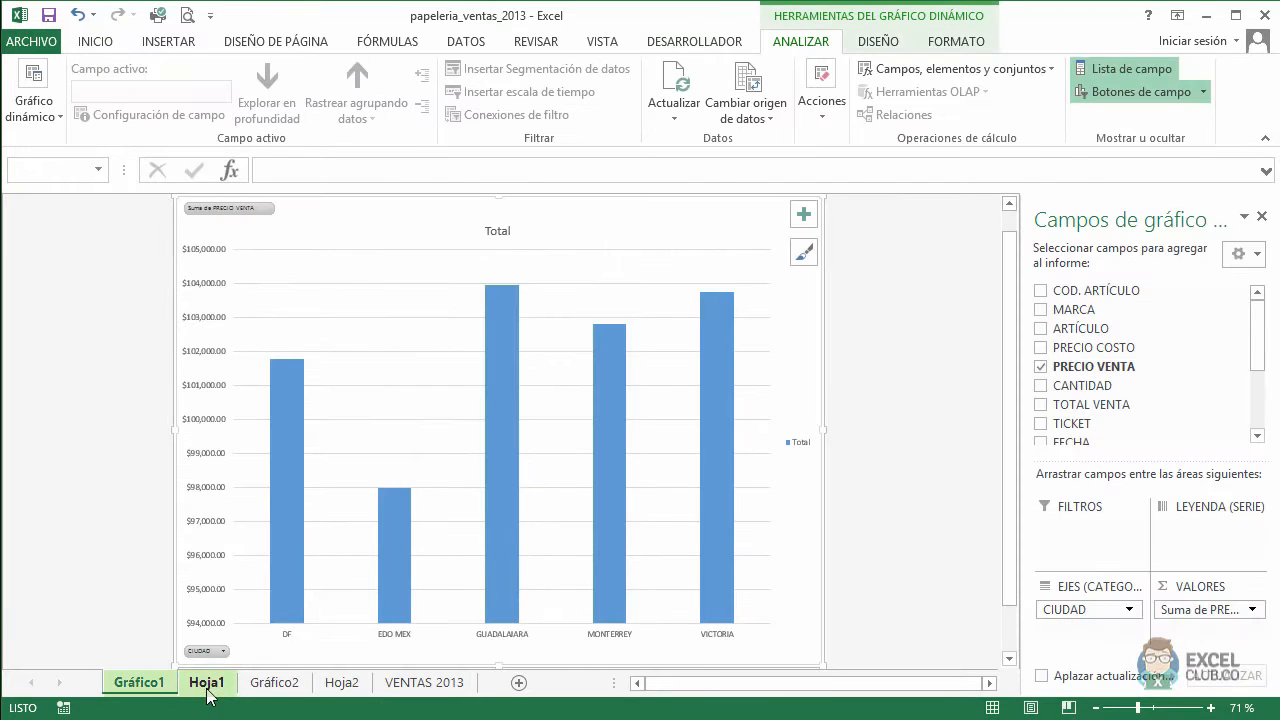
pyautogui.click(210, 686)
pyautogui.click(272, 684)
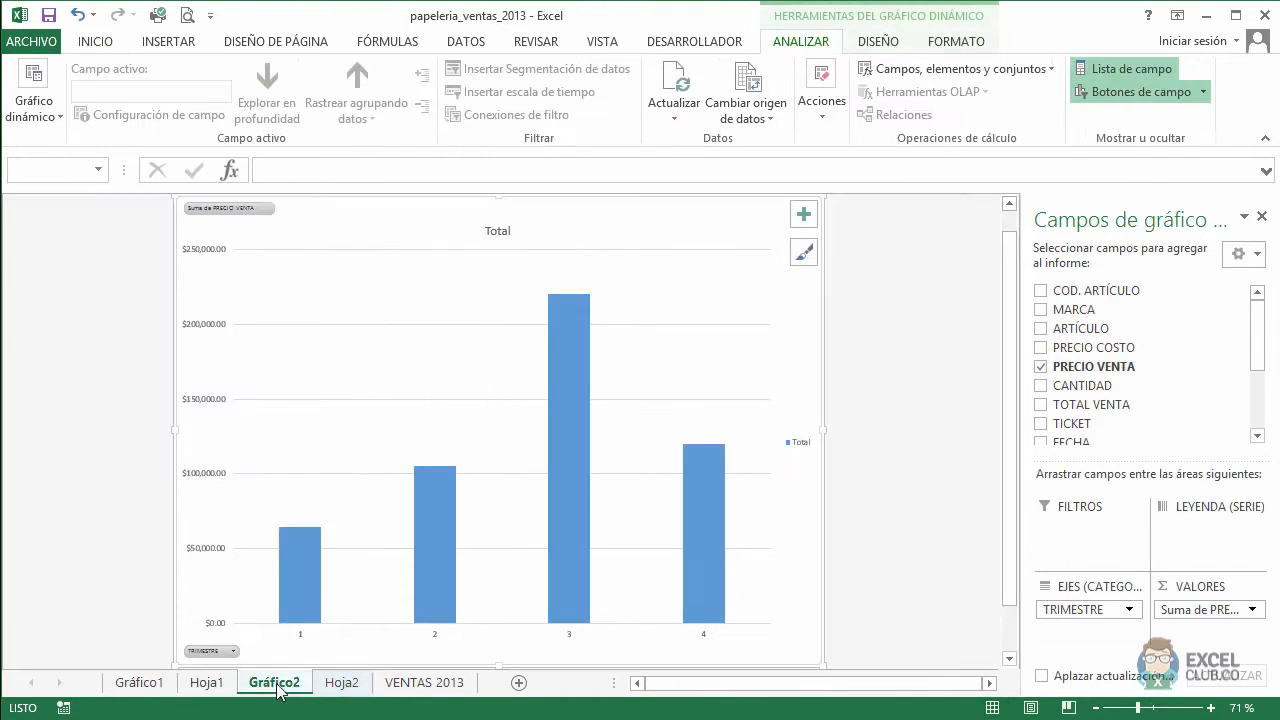
pyautogui.click(332, 686)
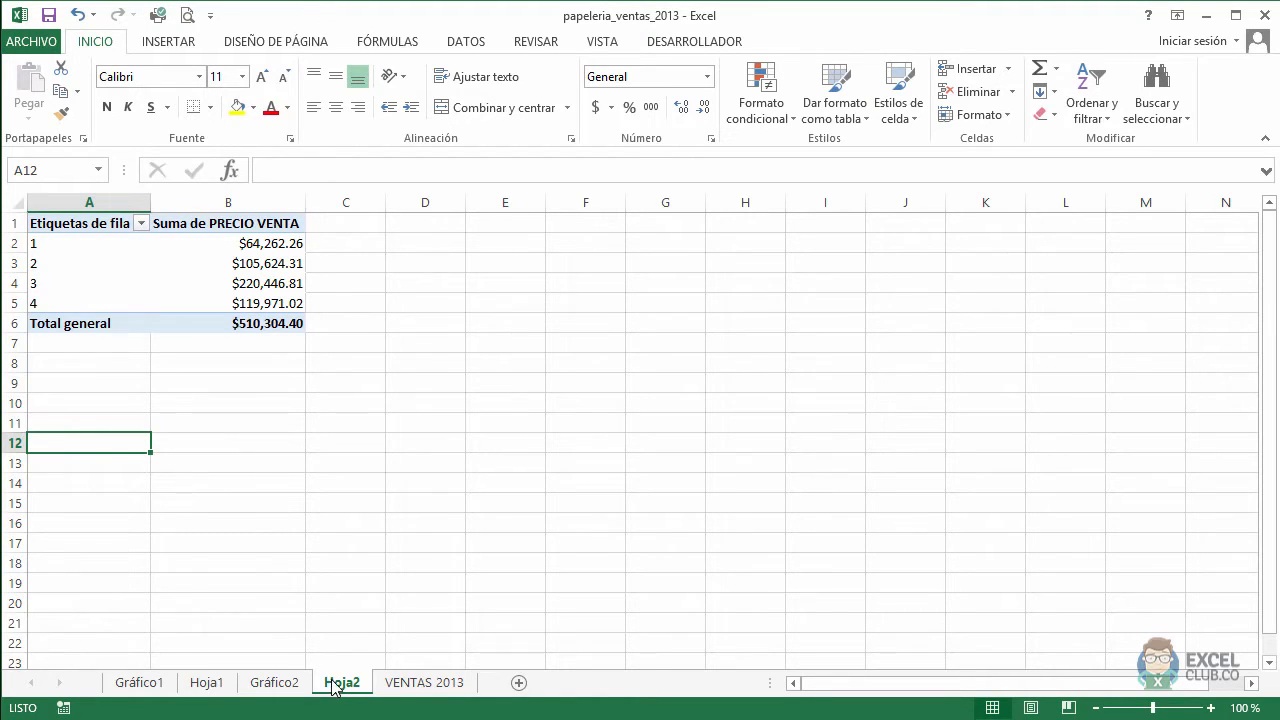
# Step: Move the city sales pivot chart from the Gráfico1 sheet into Hoja1 as an embedded object
pyautogui.click(156, 685)
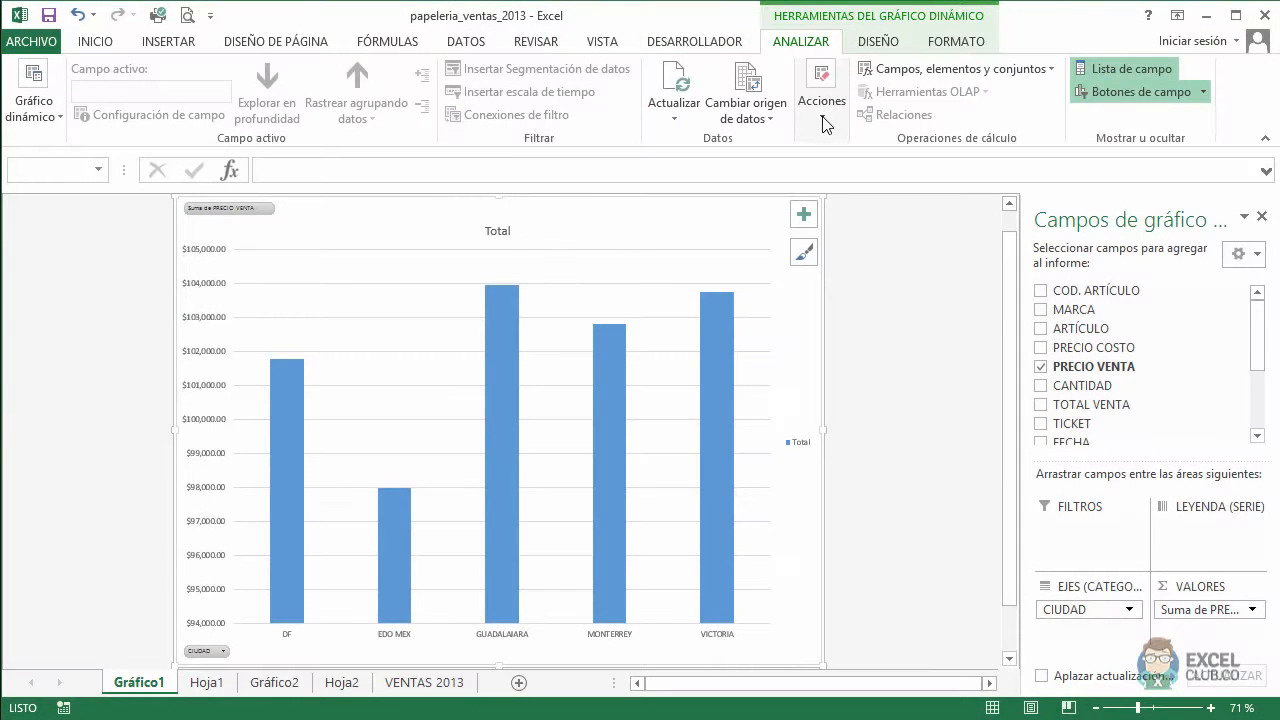
pyautogui.click(822, 120)
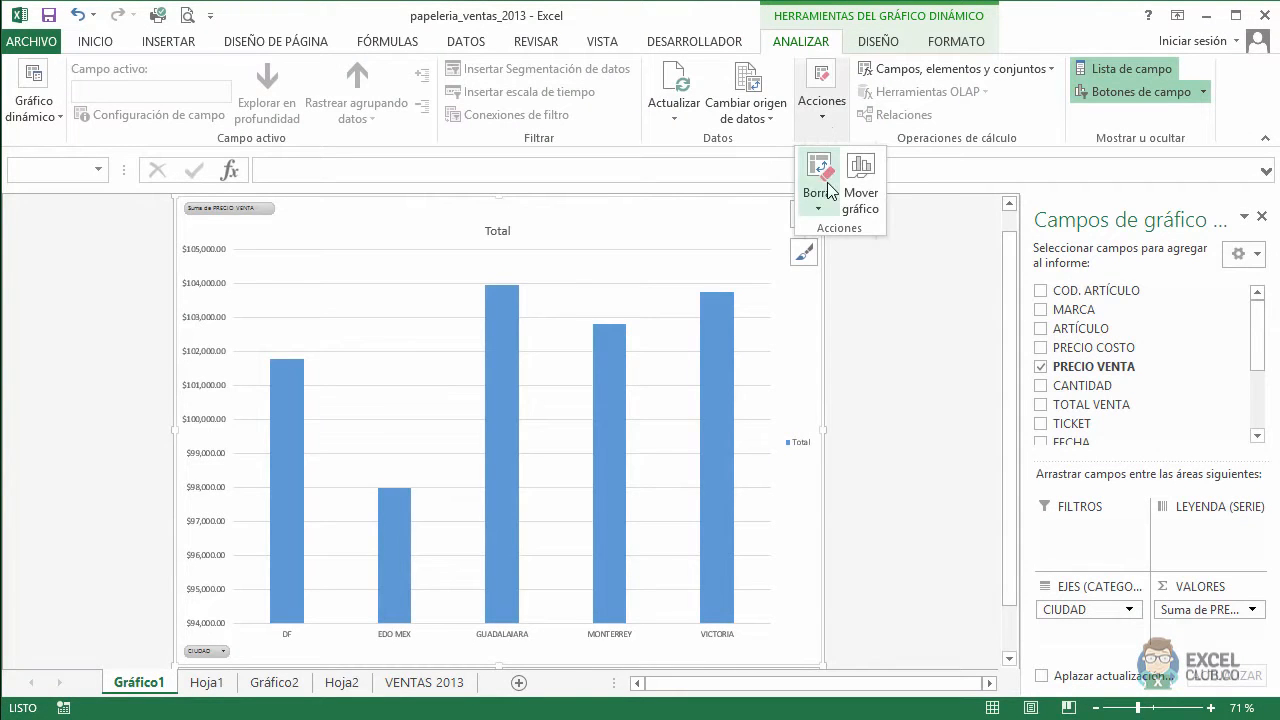
pyautogui.click(863, 210)
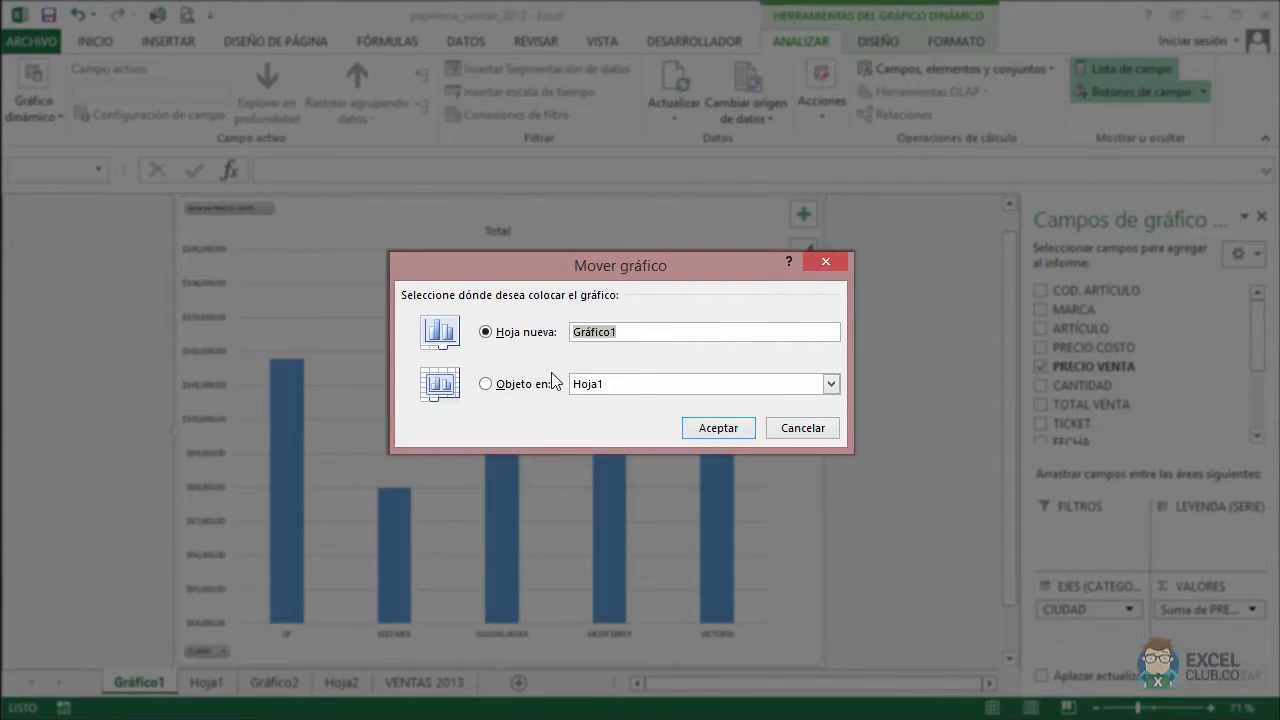
pyautogui.click(486, 384)
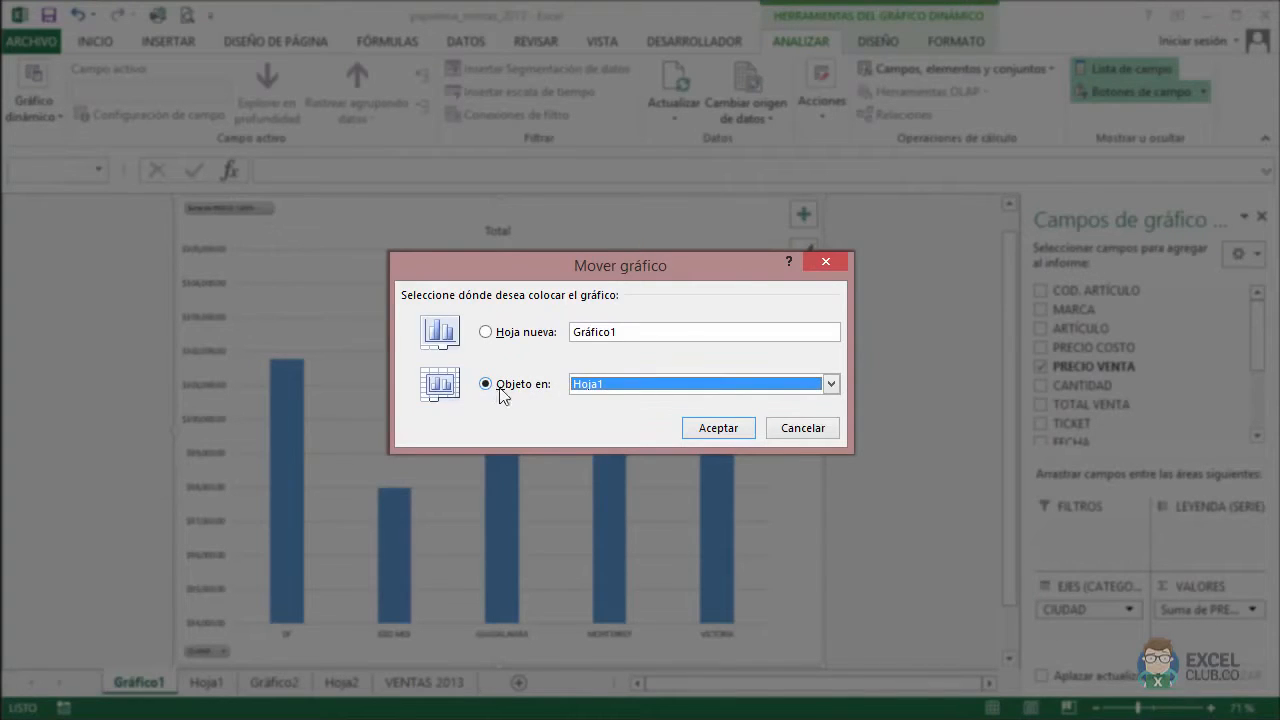
pyautogui.click(831, 385)
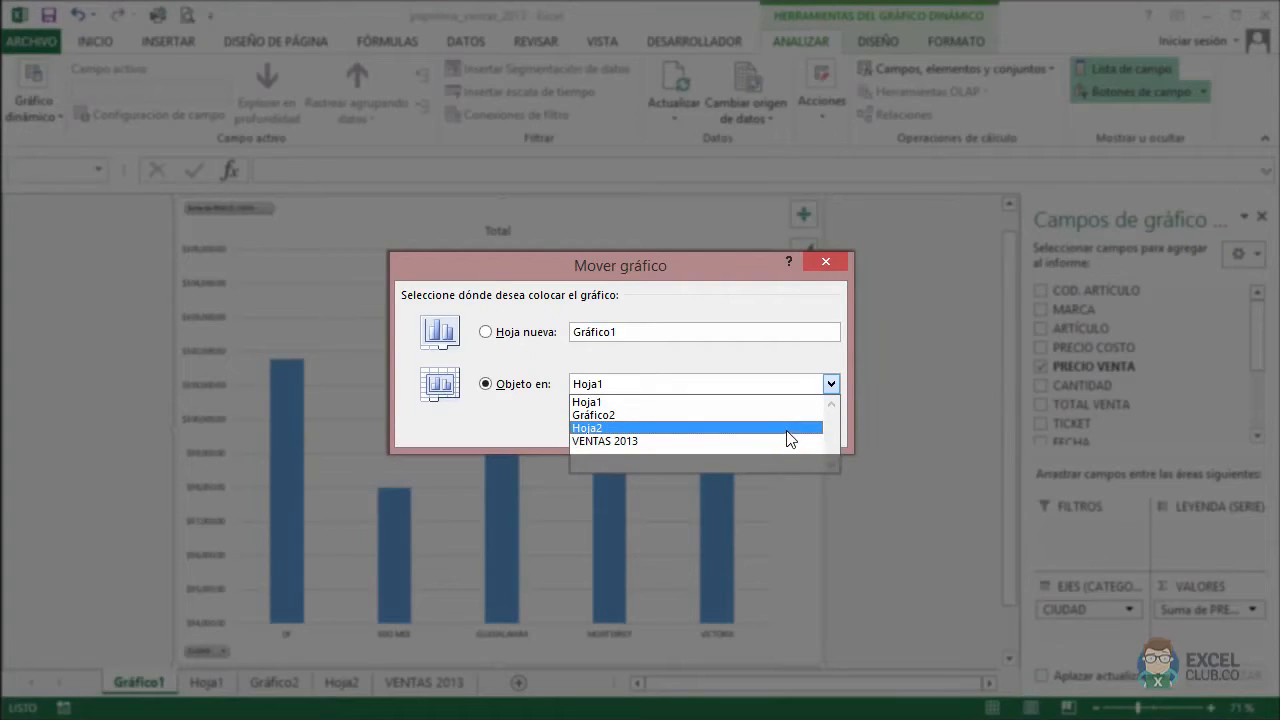
pyautogui.click(787, 402)
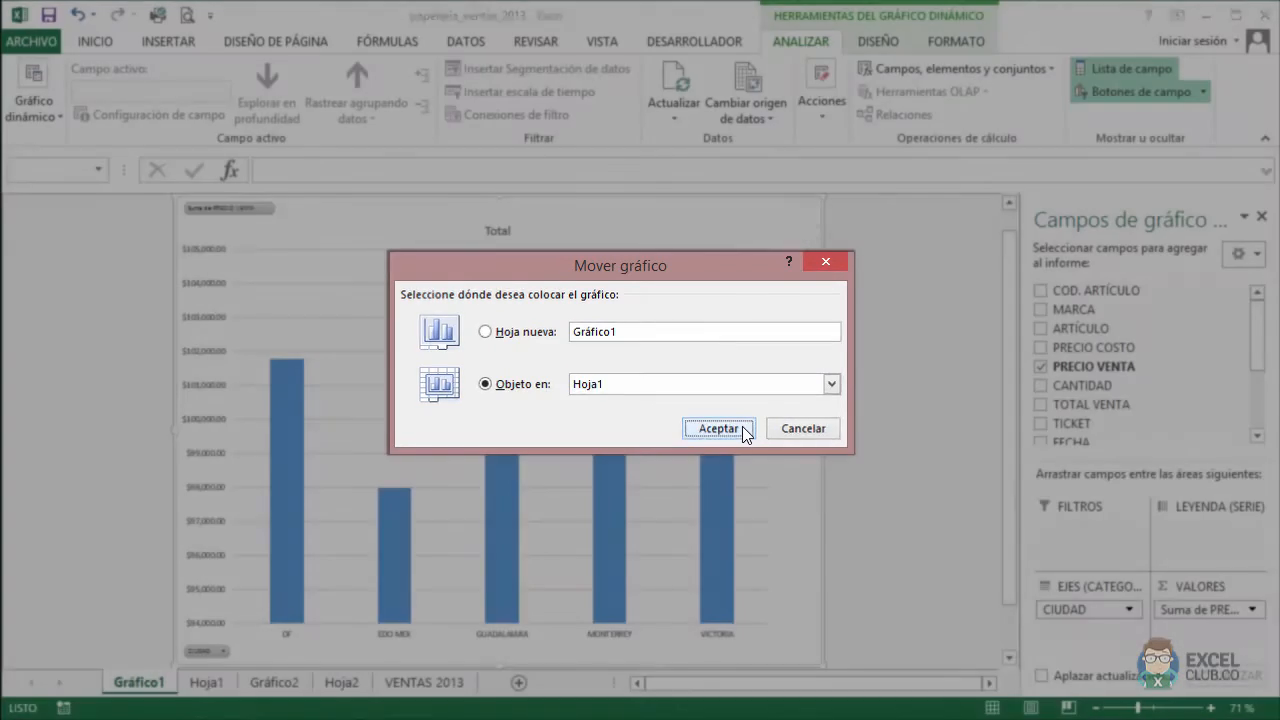
pyautogui.click(718, 428)
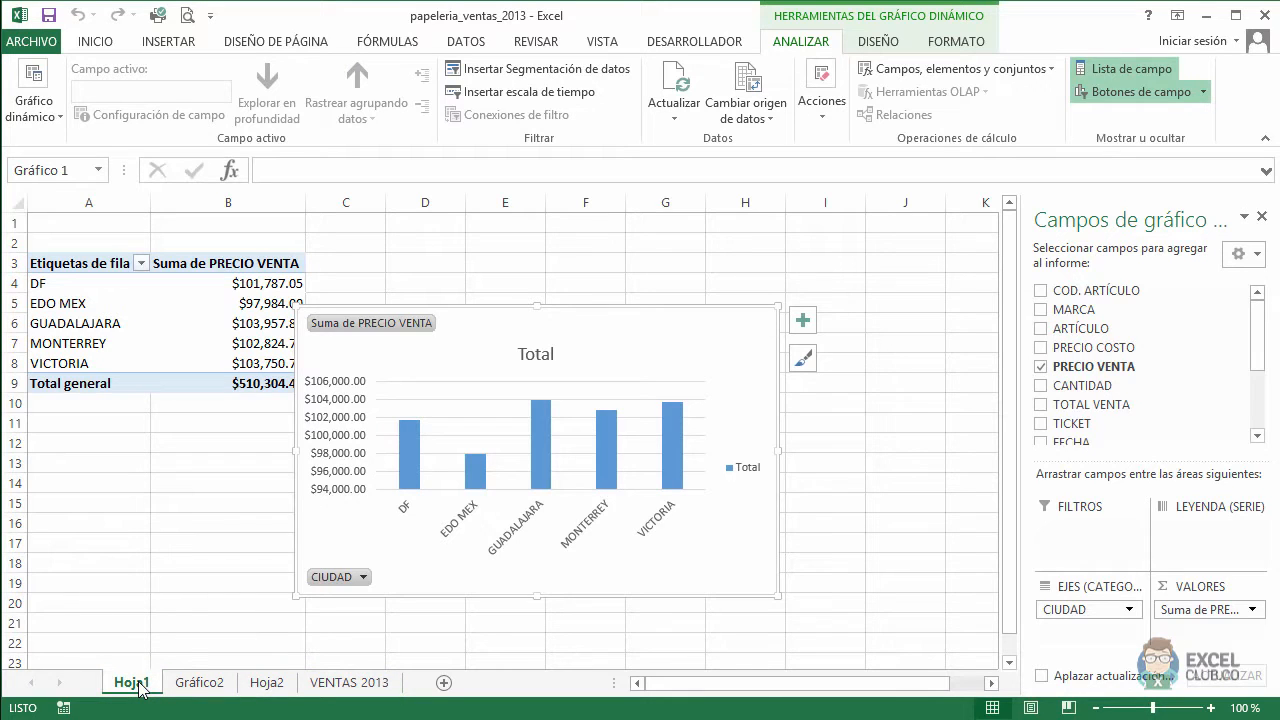
# Step: Place the city chart beside the pivot table on Hoja1 and shrink it to cover about D3:H15
pyautogui.moveTo(495, 320); pyautogui.dragTo(564, 250)
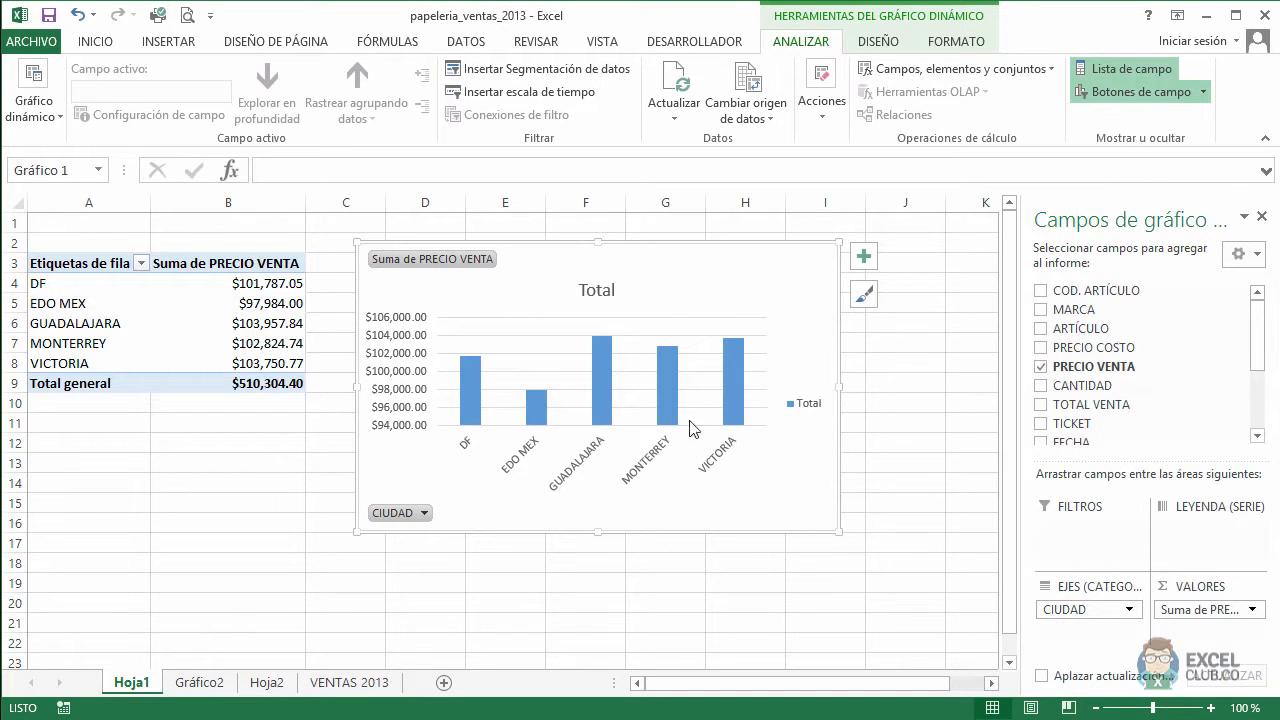
pyautogui.moveTo(757, 249)
pyautogui.mouseDown()
pyautogui.moveTo(866, 260)
pyautogui.moveTo(575, 396)
pyautogui.moveTo(629, 240)
pyautogui.moveTo(708, 361)
pyautogui.moveTo(774, 243)
pyautogui.moveTo(785, 256)
pyautogui.mouseUp()
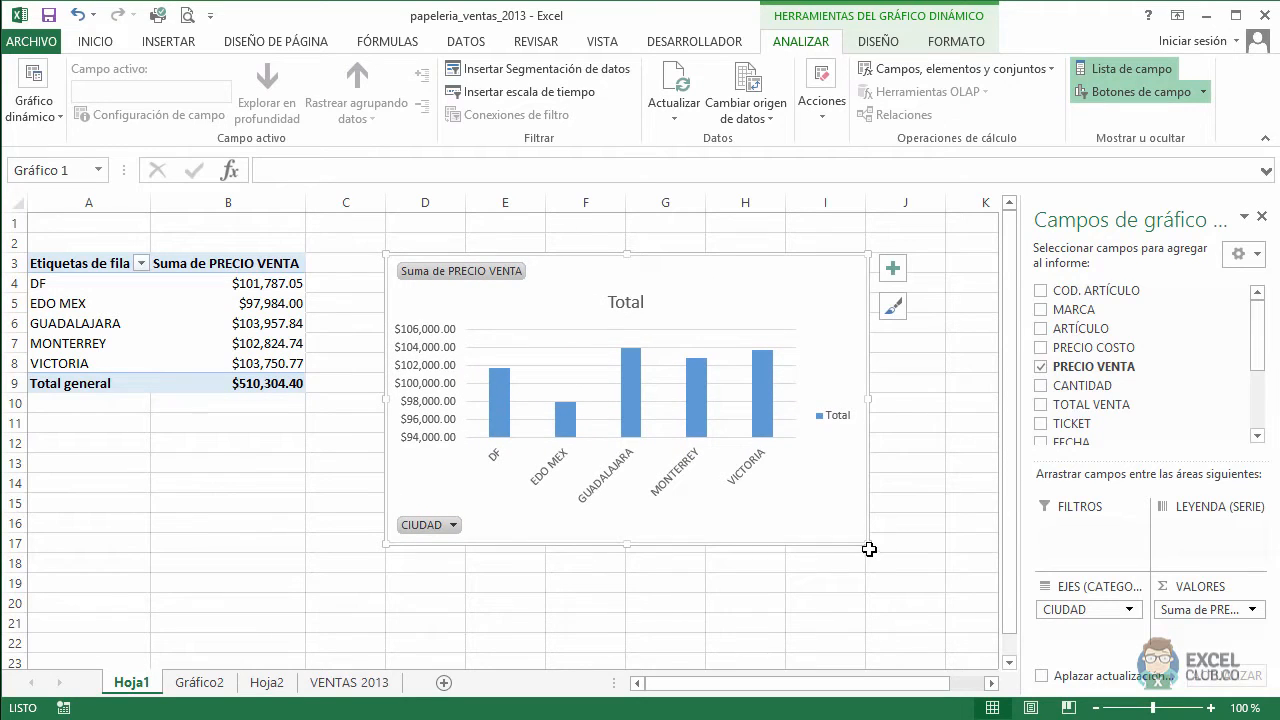
pyautogui.moveTo(869, 549)
pyautogui.mouseDown()
pyautogui.moveTo(960, 626)
pyautogui.moveTo(886, 517)
pyautogui.moveTo(894, 489)
pyautogui.moveTo(937, 480)
pyautogui.moveTo(784, 509)
pyautogui.mouseUp()
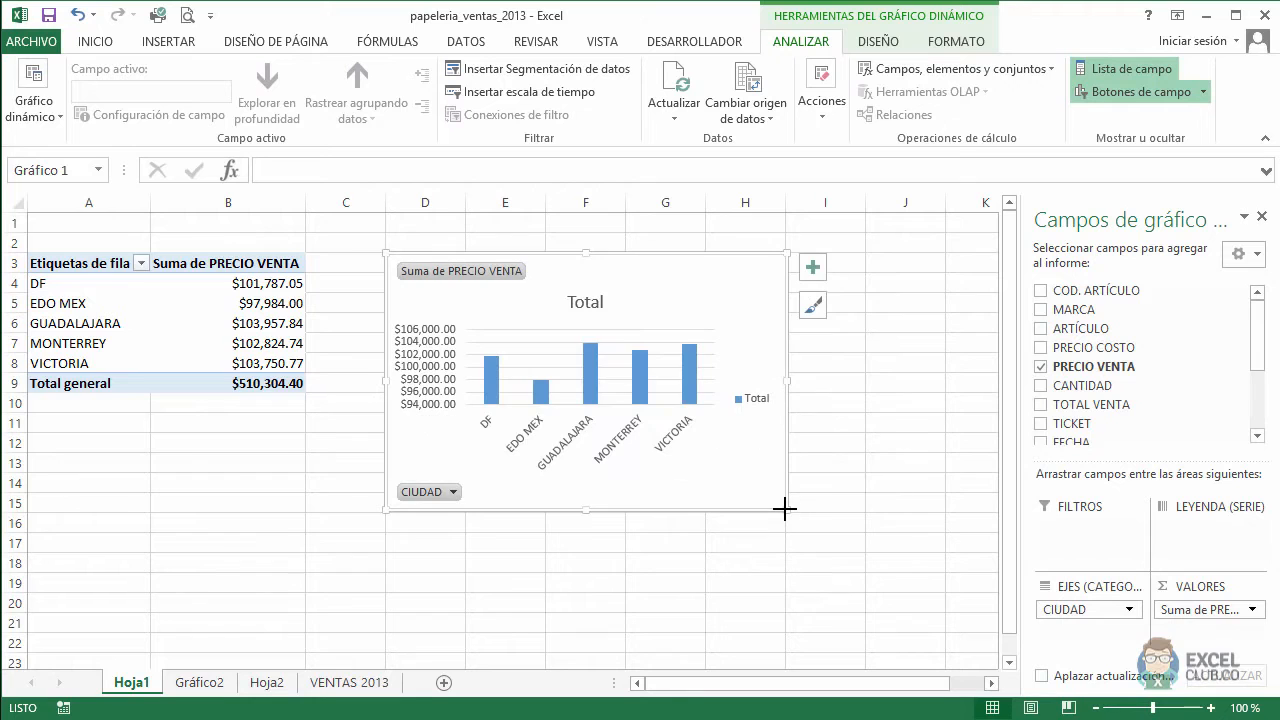
# Step: Filter CIUDAD from the pivot chart to show only DF, EDO MEX and GUADALAJARA
pyautogui.click(453, 492)
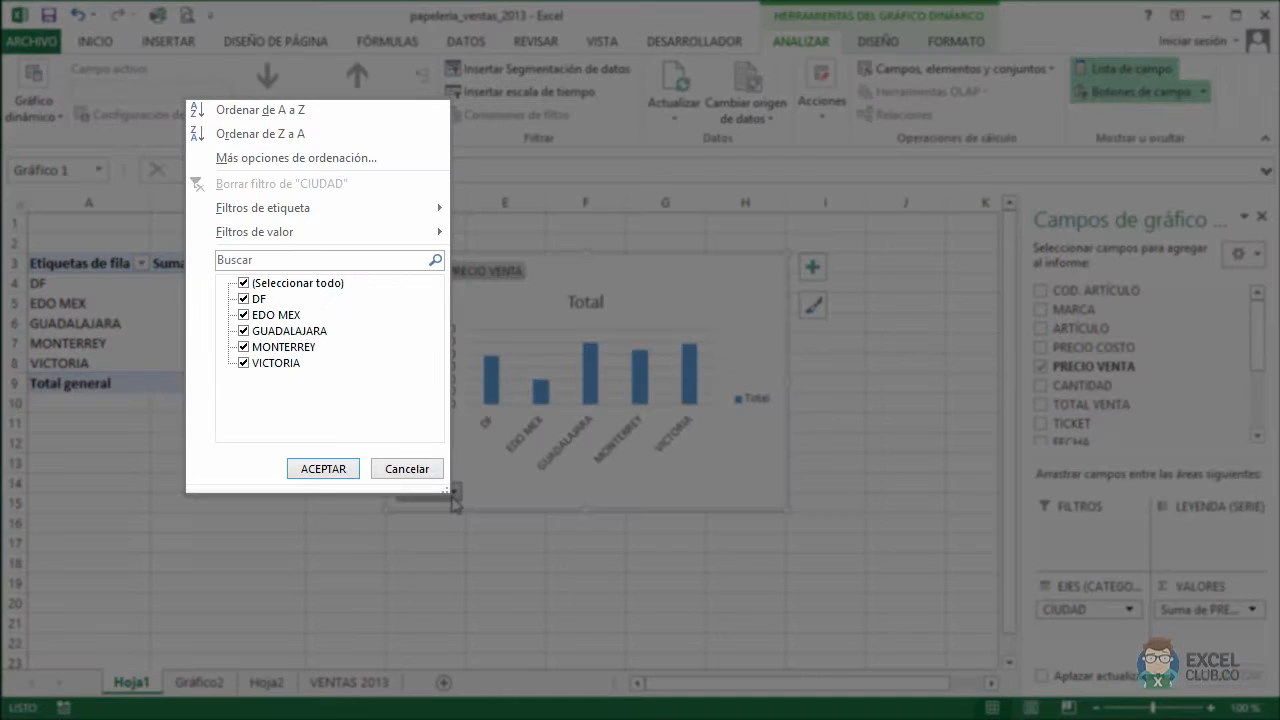
pyautogui.click(243, 283)
pyautogui.click(243, 299)
pyautogui.click(243, 315)
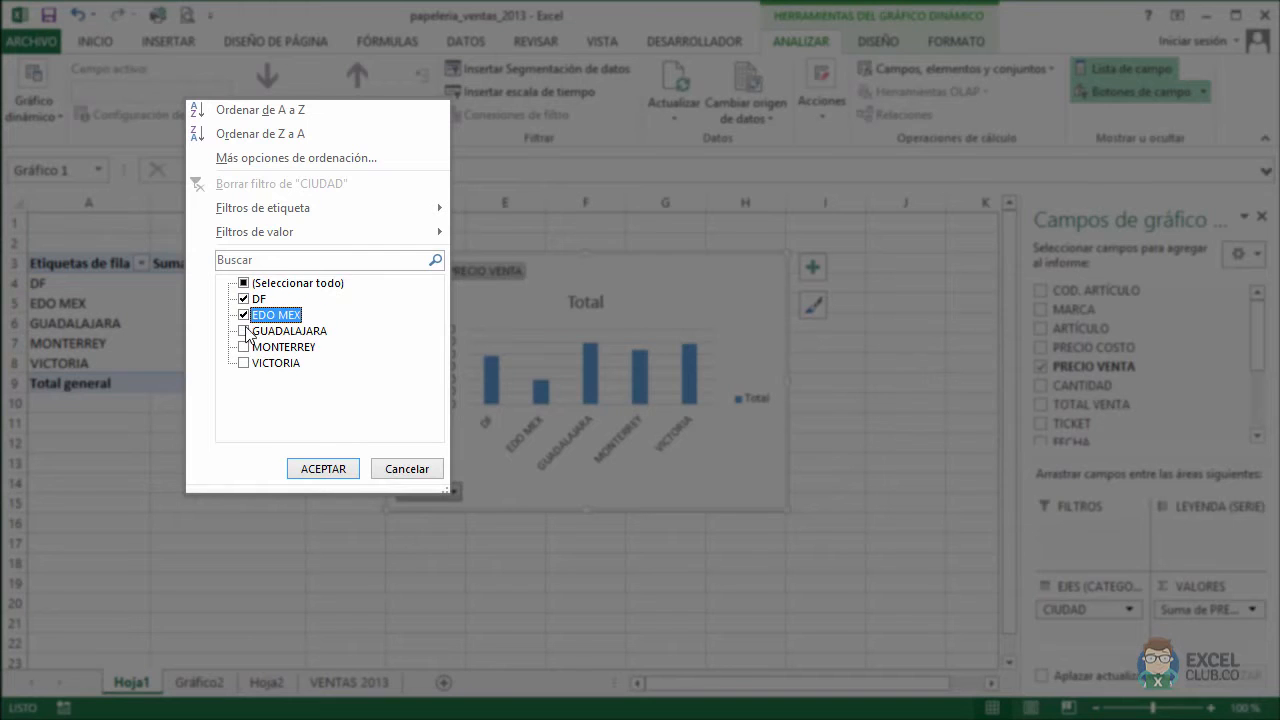
pyautogui.click(243, 331)
pyautogui.click(323, 468)
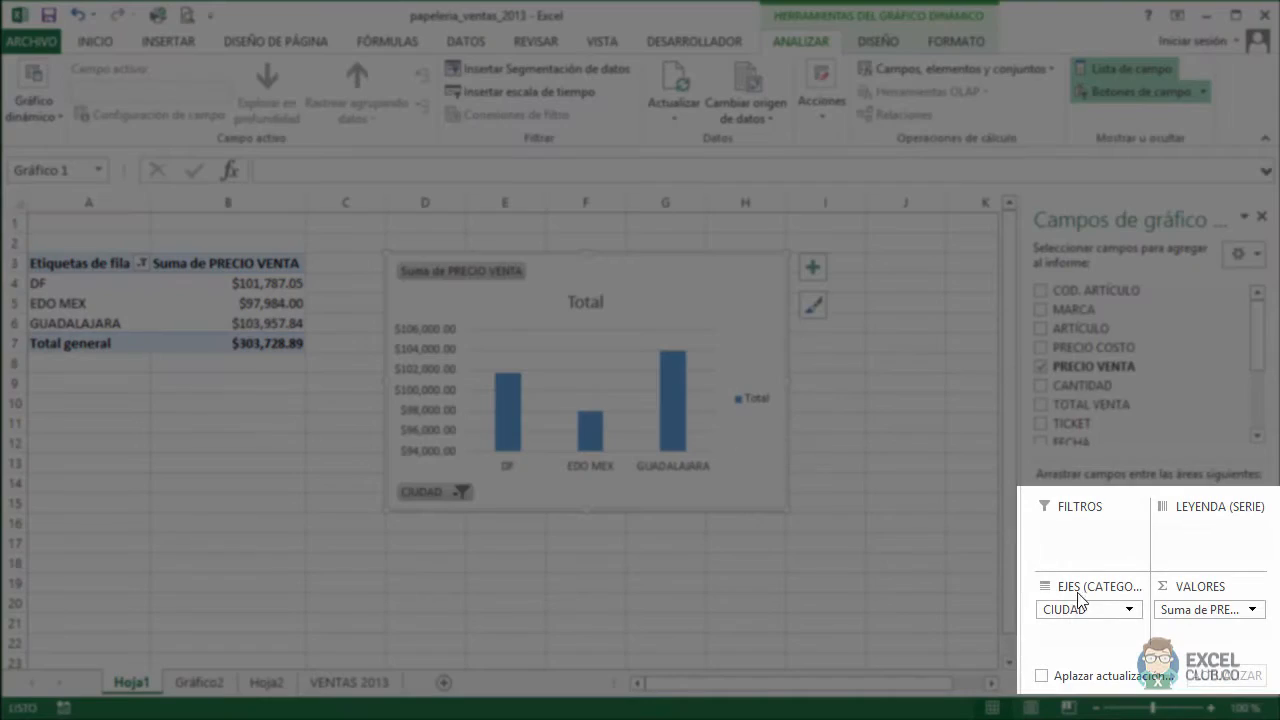
# Step: Replace CIUDAD with TRIMESTRE as the category axis field of the pivot chart on Hoja1
pyautogui.moveTo(1062, 612); pyautogui.dragTo(923, 589)
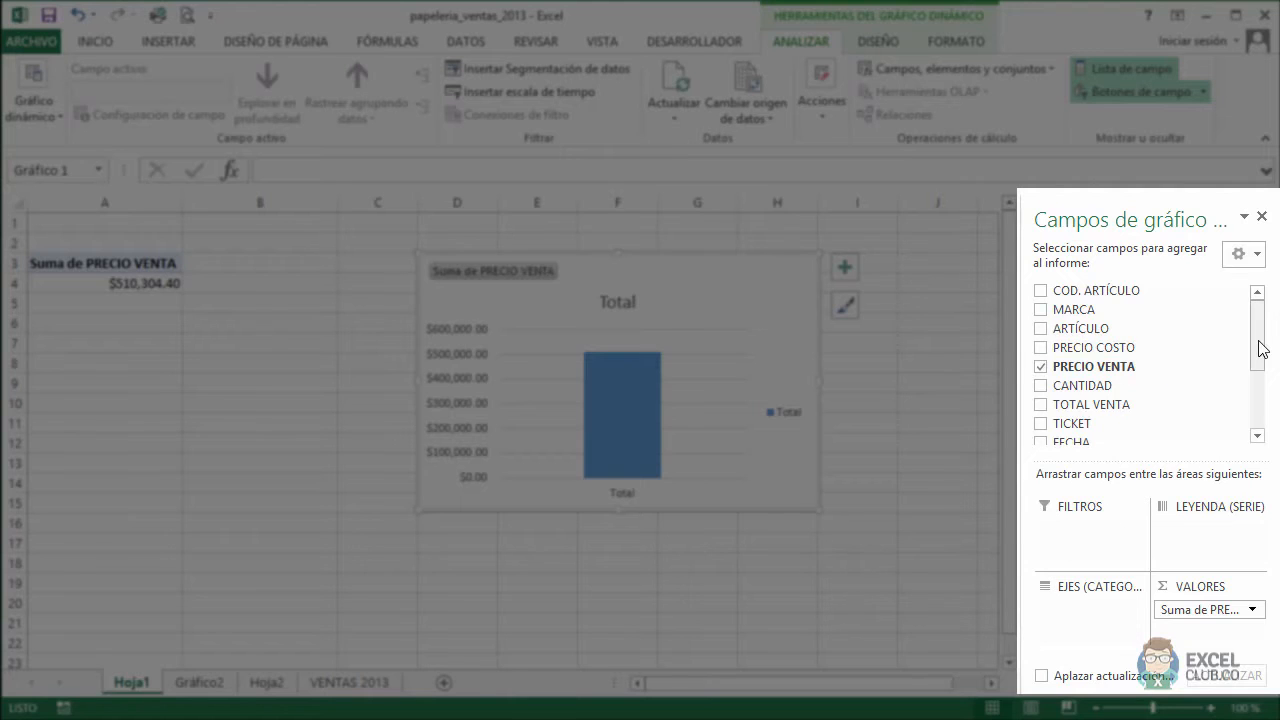
pyautogui.moveTo(1259, 354); pyautogui.dragTo(1253, 400)
pyautogui.moveTo(1117, 391); pyautogui.dragTo(1134, 620)
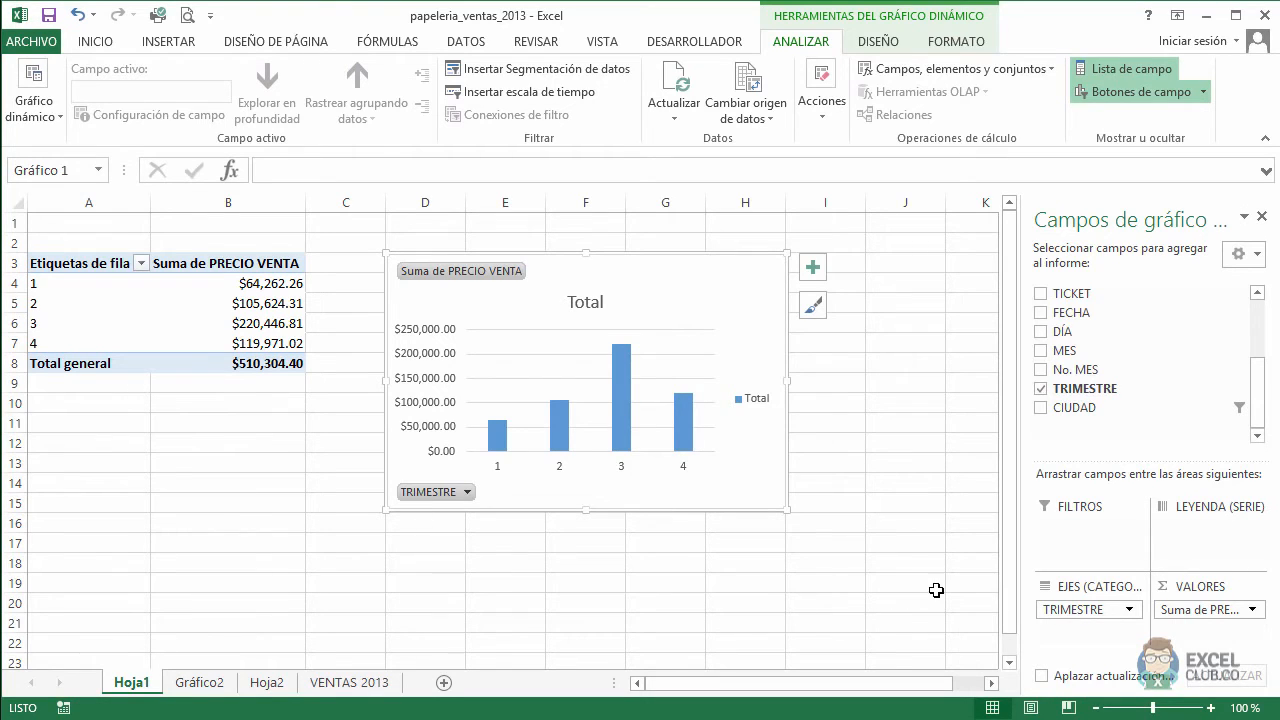
# Step: Replace TRIMESTRE with CIUDAD as the row field of the pivot table on Hoja1
pyautogui.click(113, 263)
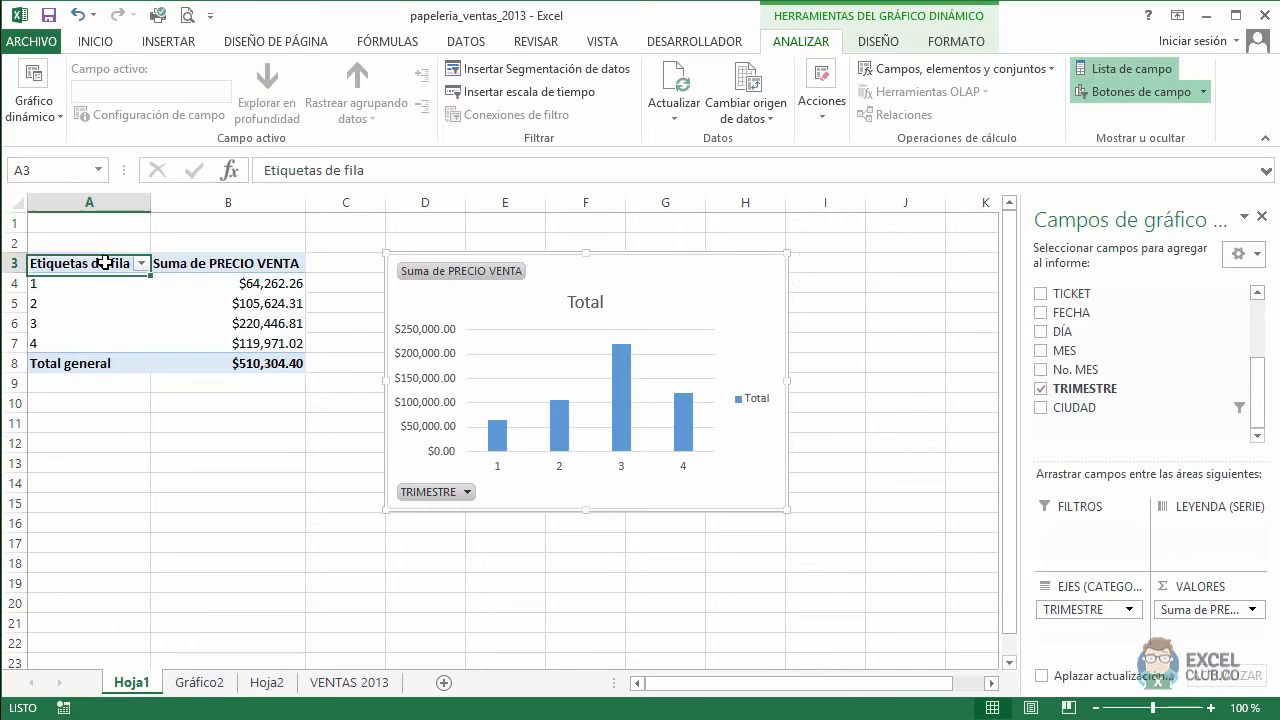
pyautogui.moveTo(1045, 610); pyautogui.dragTo(835, 610)
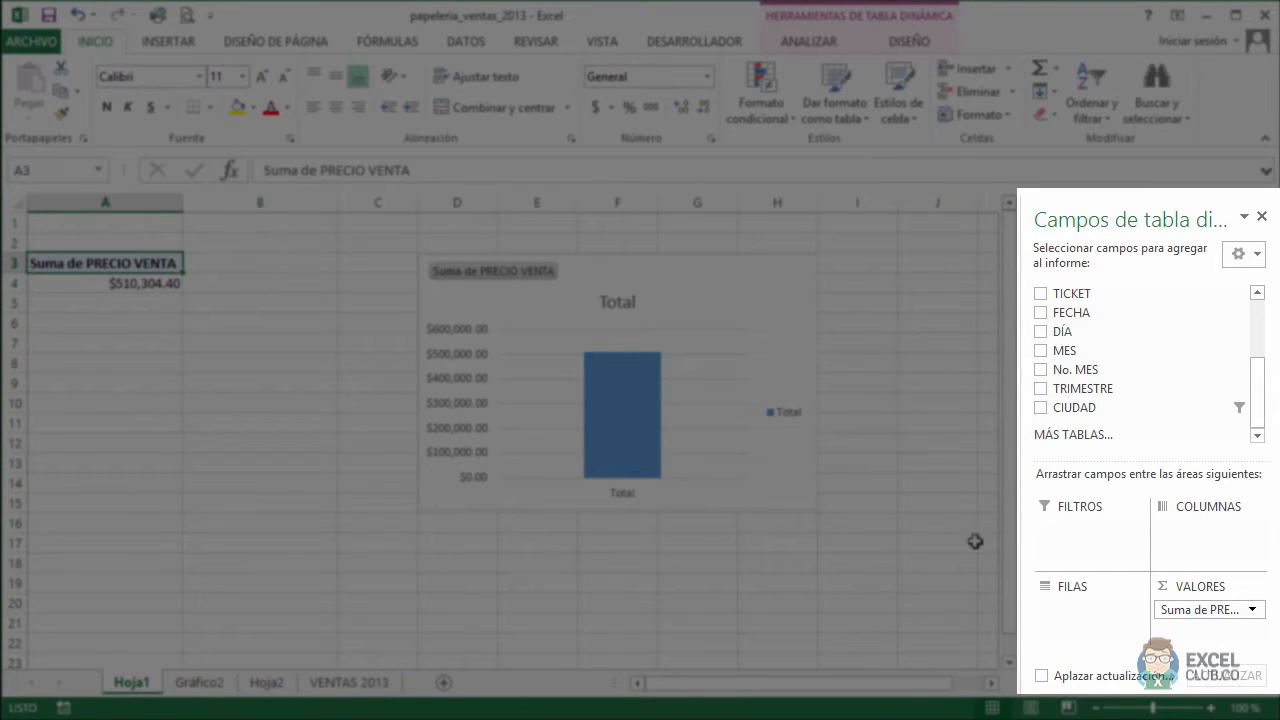
pyautogui.moveTo(1069, 408); pyautogui.dragTo(1105, 624)
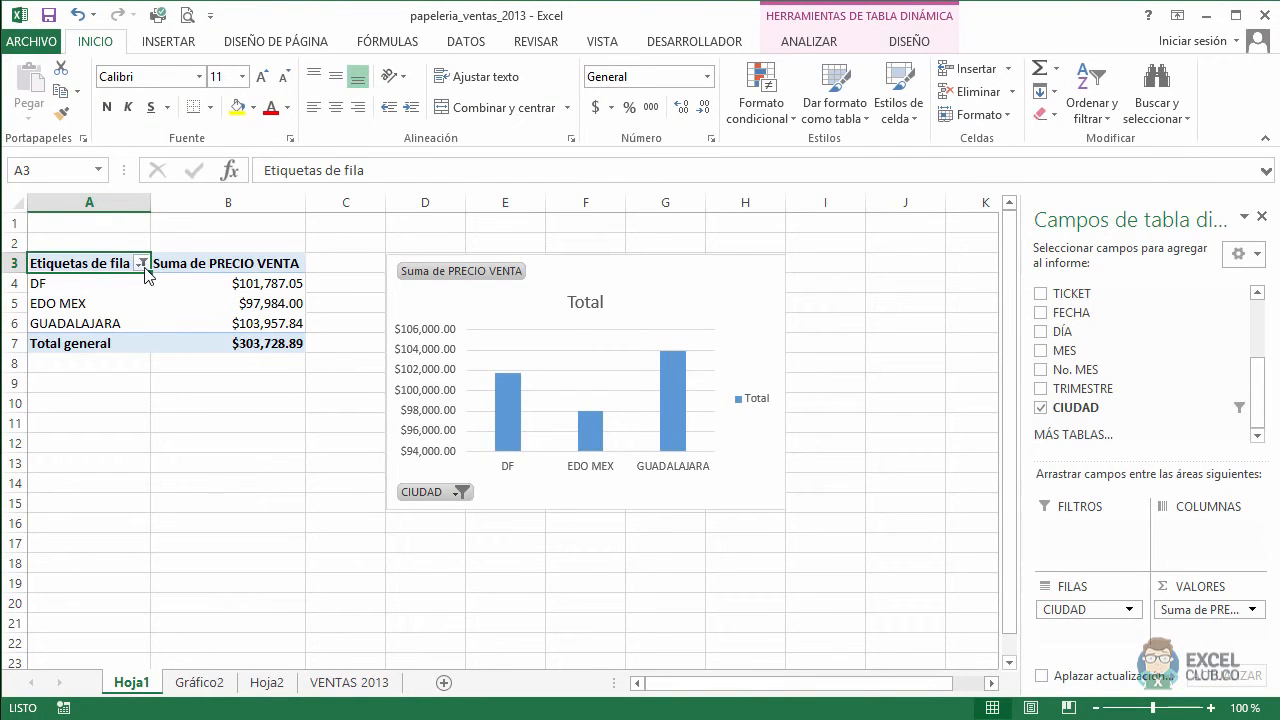
# Step: Reselect all cities in the row label filter of the Hoja1 pivot table
pyautogui.click(143, 264)
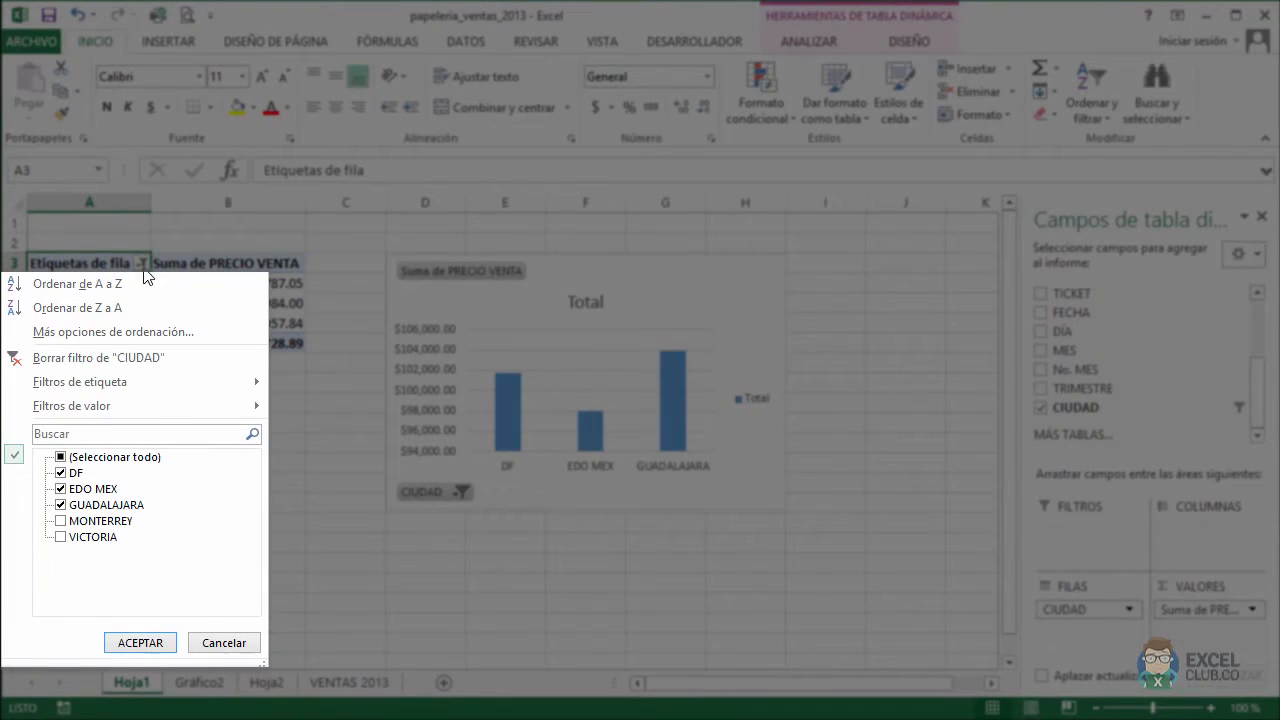
pyautogui.click(60, 457)
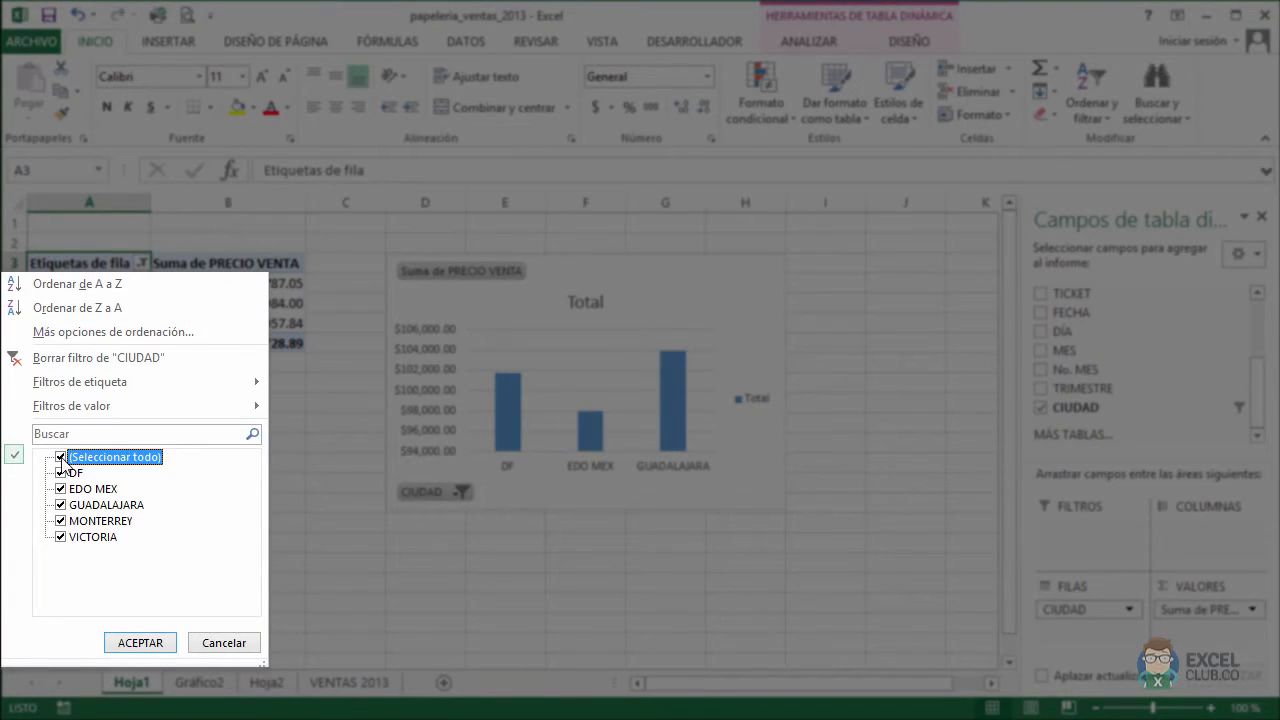
pyautogui.click(146, 643)
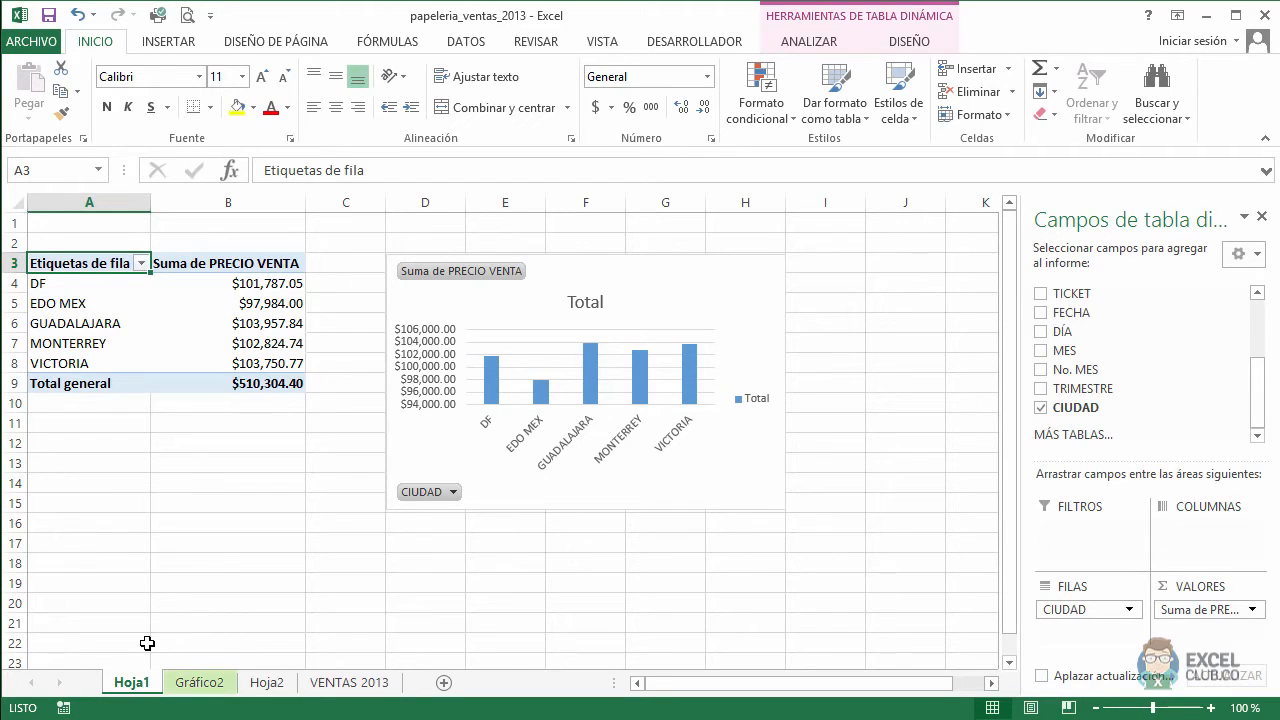
# Step: Move the quarterly sales pivot chart from the Gráfico2 sheet into Hoja1 as an embedded object
pyautogui.click(230, 686)
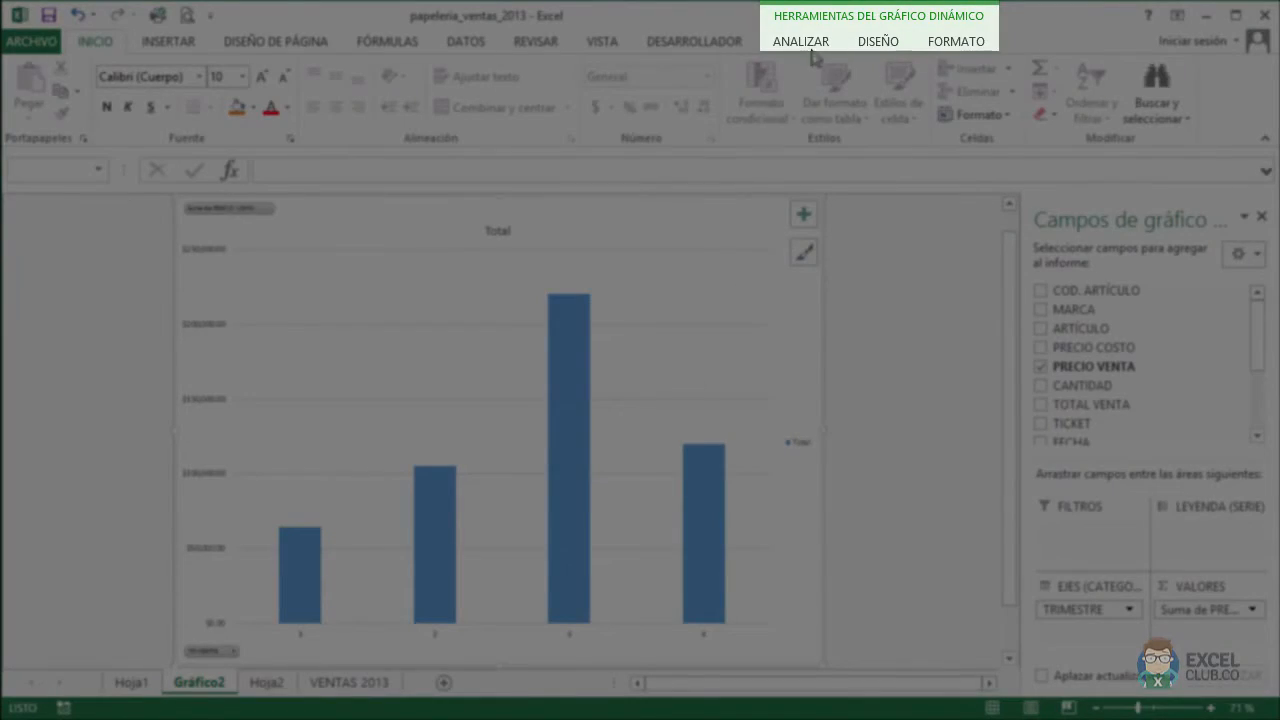
pyautogui.click(815, 45)
pyautogui.click(825, 110)
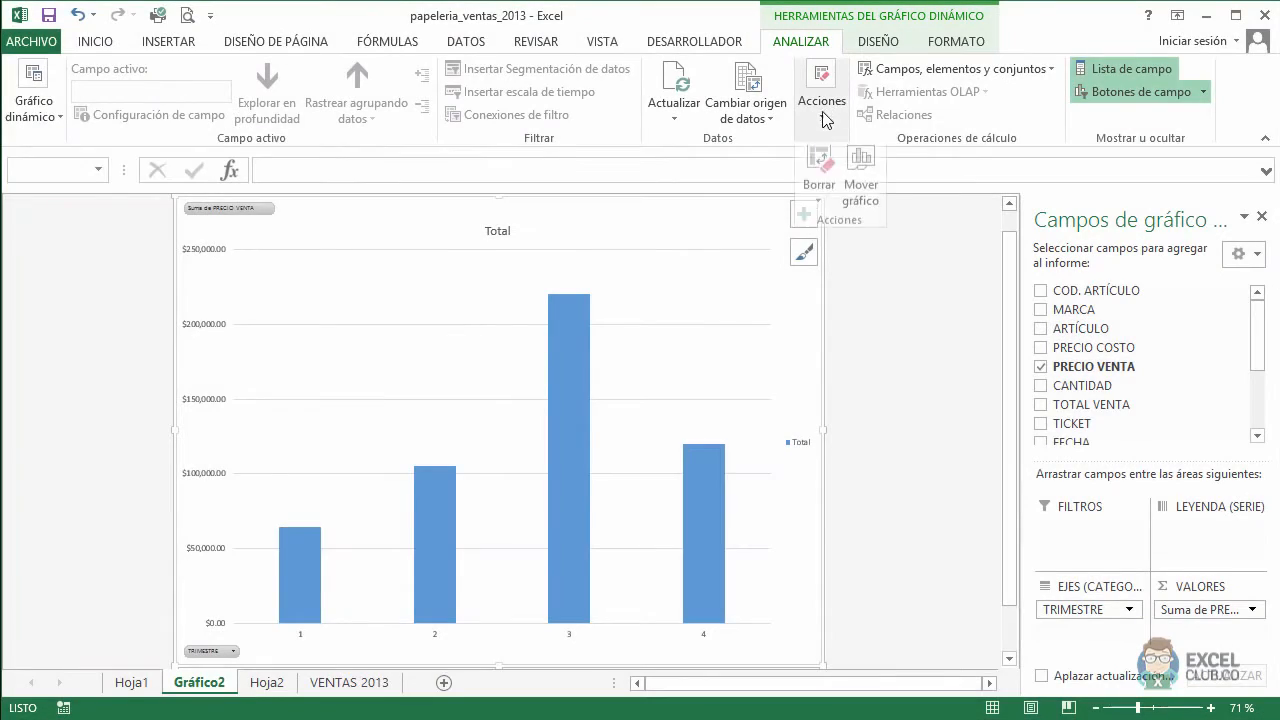
pyautogui.click(860, 198)
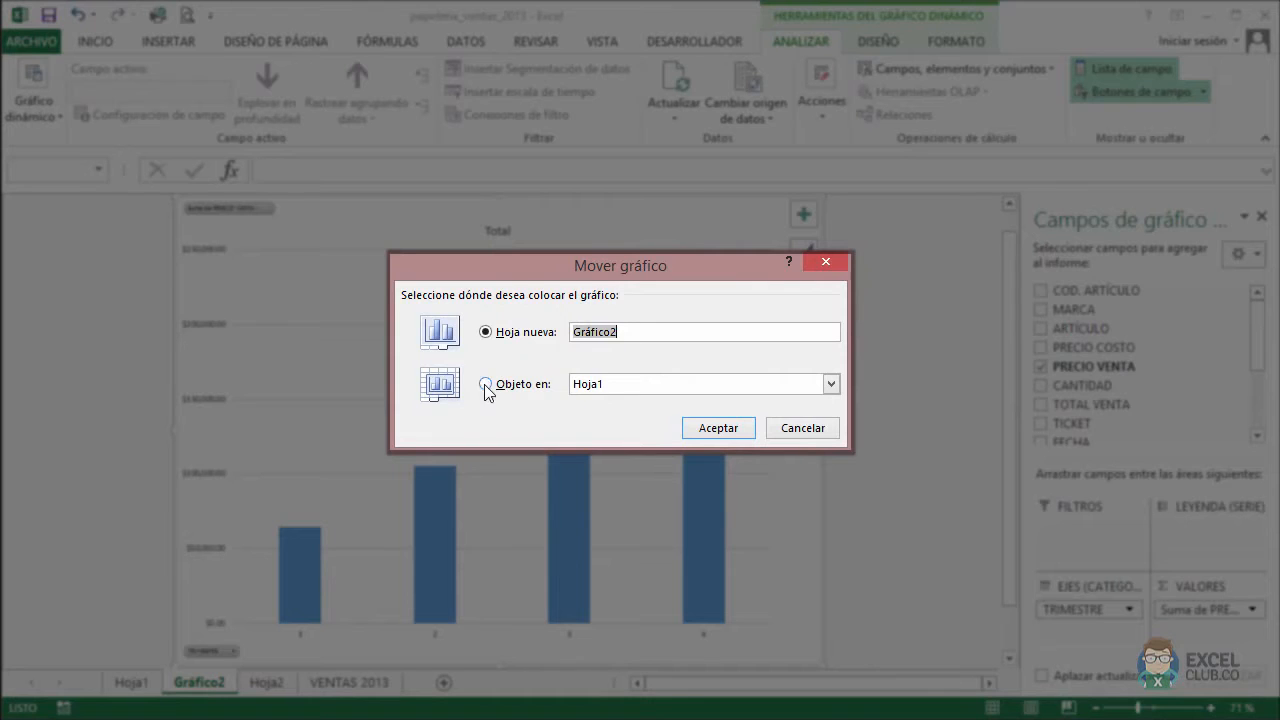
pyautogui.click(486, 386)
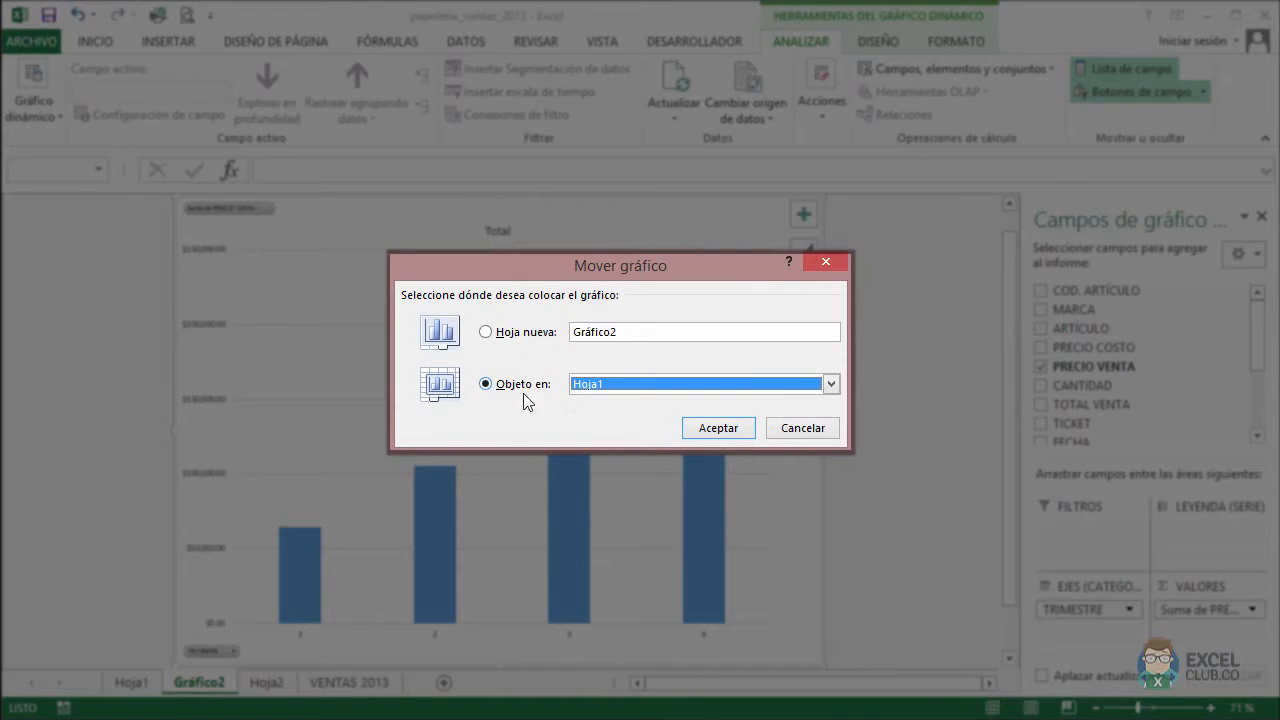
pyautogui.click(731, 429)
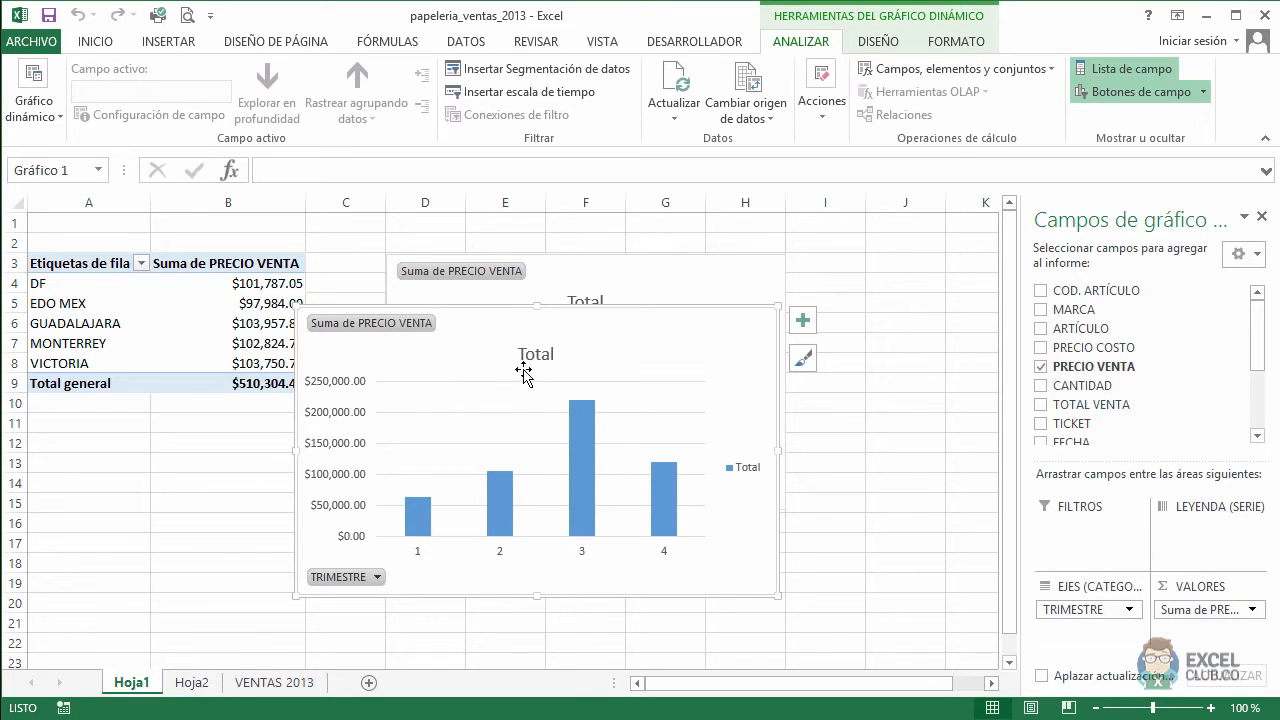
# Step: Arrange the charts on Hoja1 side by side, with the CIUDAD chart below the pivot table and the TRIMESTRE chart to its right
pyautogui.moveTo(530, 300); pyautogui.dragTo(743, 355)
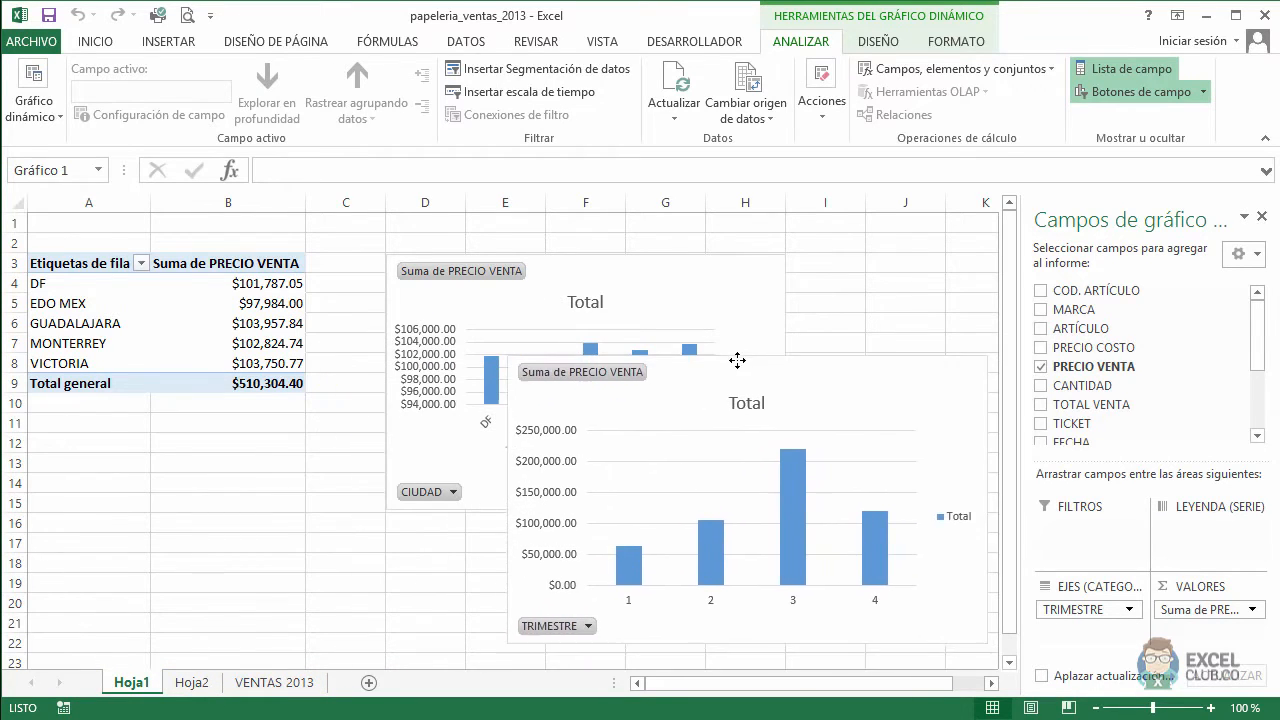
pyautogui.moveTo(643, 261); pyautogui.dragTo(286, 406)
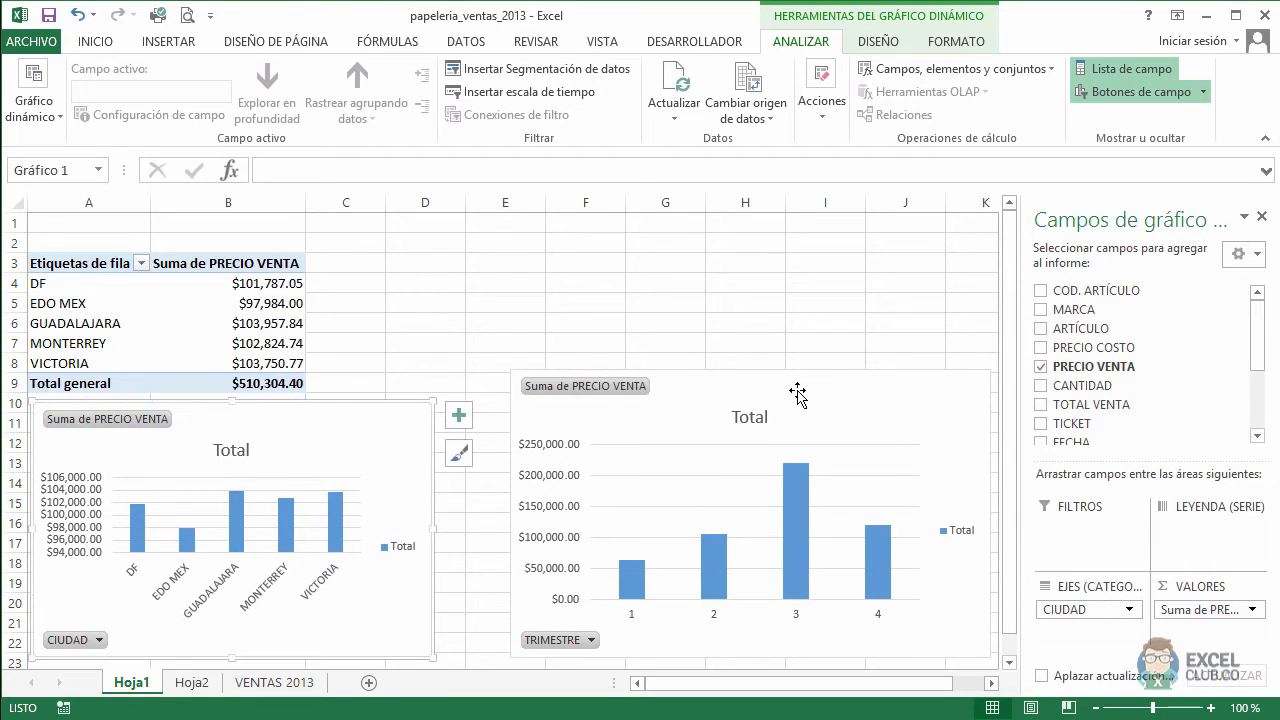
pyautogui.moveTo(797, 393); pyautogui.dragTo(737, 387)
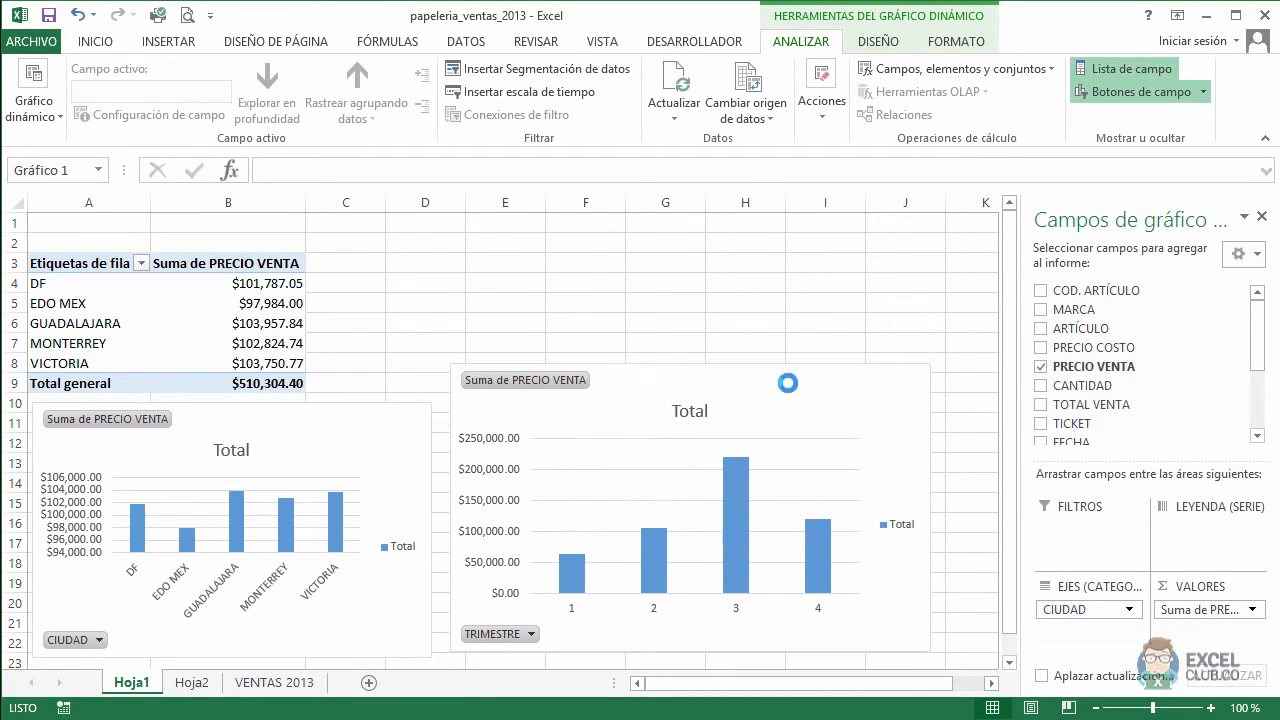
# Step: Reduce the TRIMESTRE chart's height to match the CIUDAD chart, shift it right, and widen the CIUDAD chart to fill the gap
pyautogui.moveTo(934, 362); pyautogui.dragTo(929, 401)
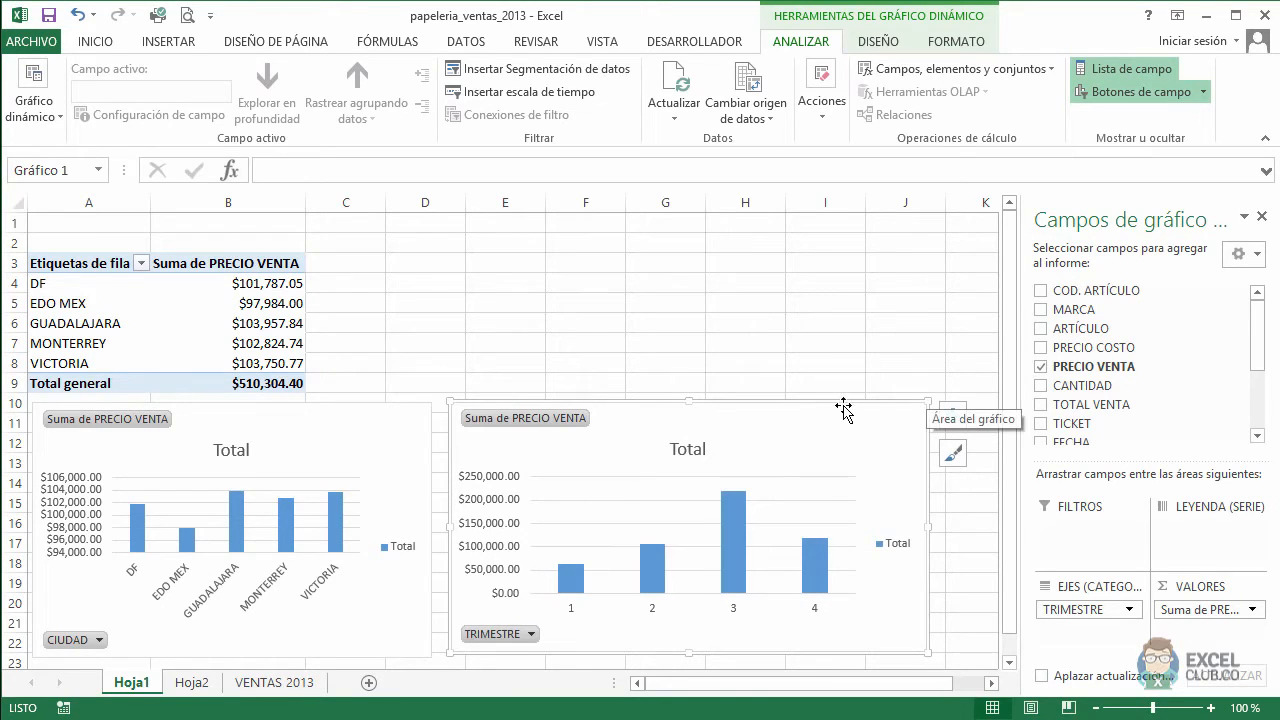
pyautogui.moveTo(811, 414); pyautogui.dragTo(862, 407)
pyautogui.click(424, 455)
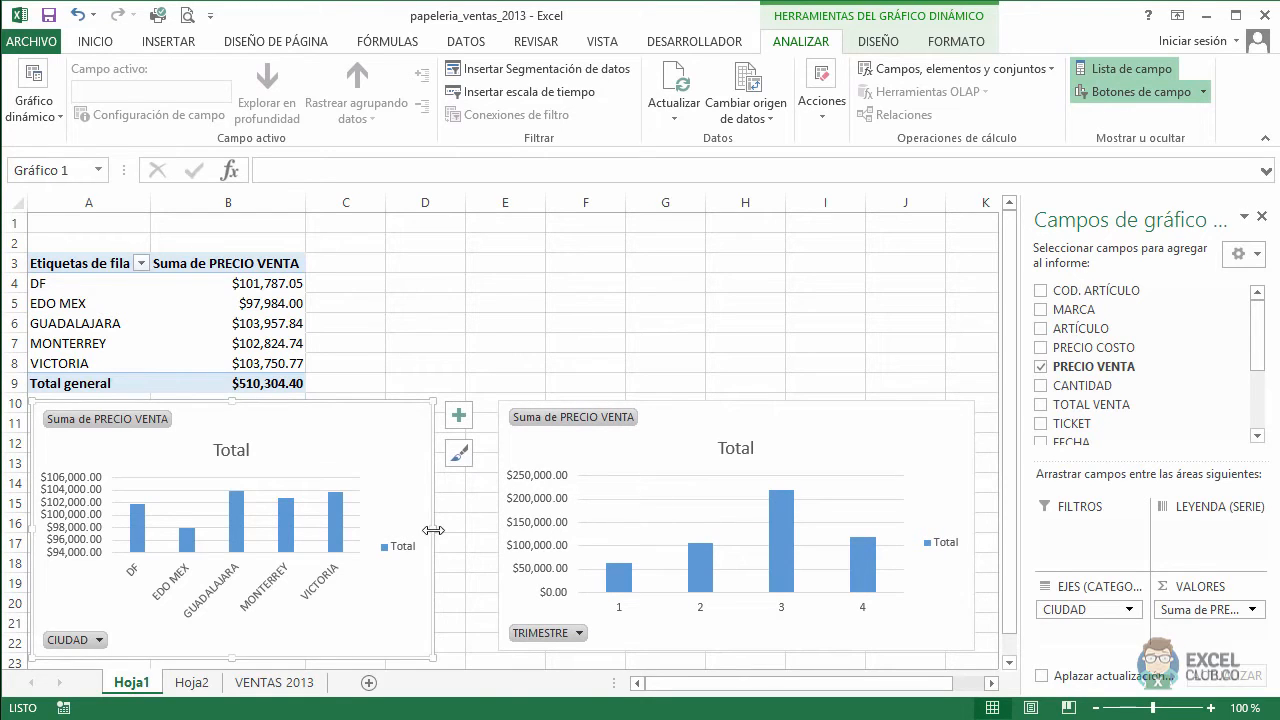
pyautogui.moveTo(432, 528); pyautogui.dragTo(480, 532)
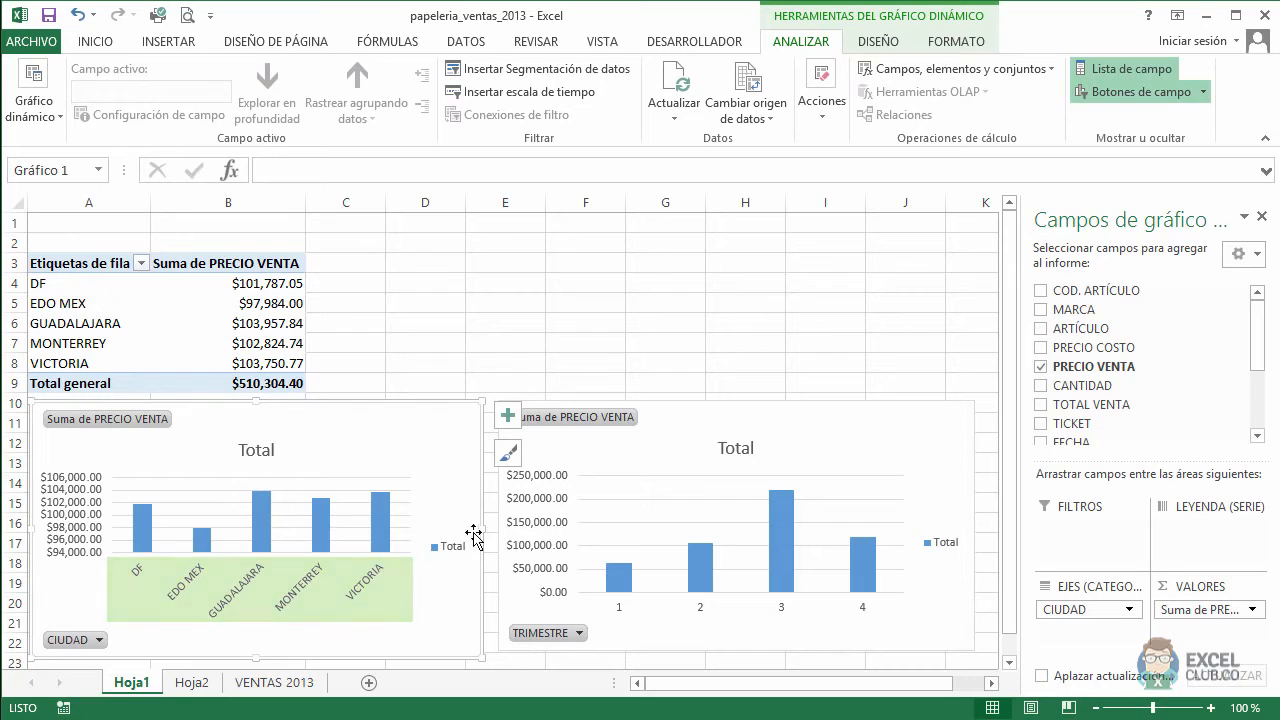
# Step: Open the axis formatting settings for the CIUDAD chart's city axis and show its text options
pyautogui.click(296, 601)
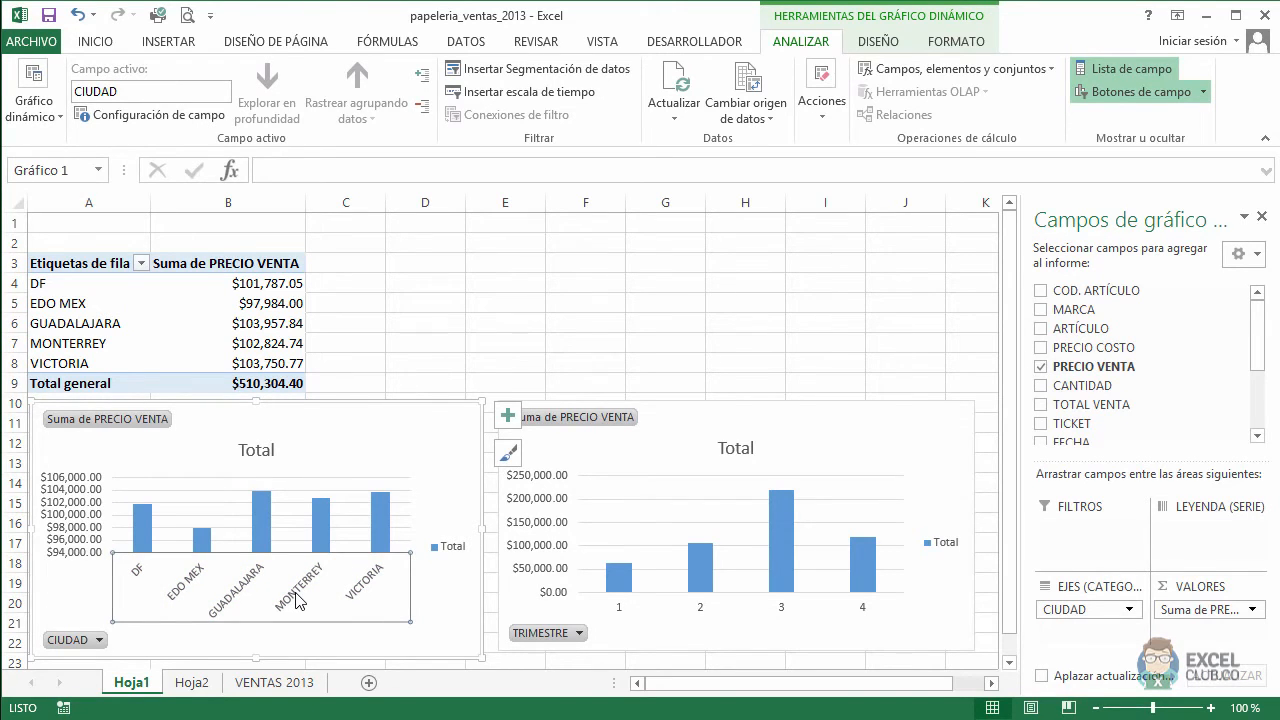
pyautogui.rightClick(296, 601)
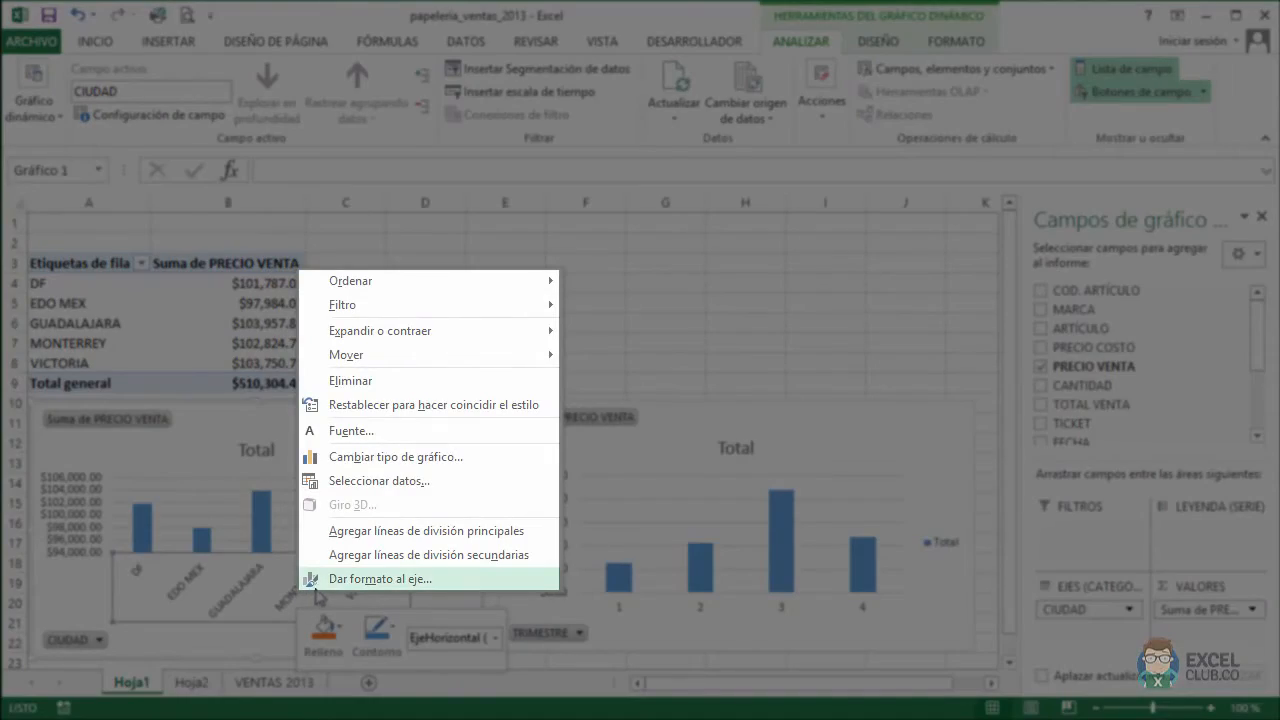
pyautogui.click(473, 580)
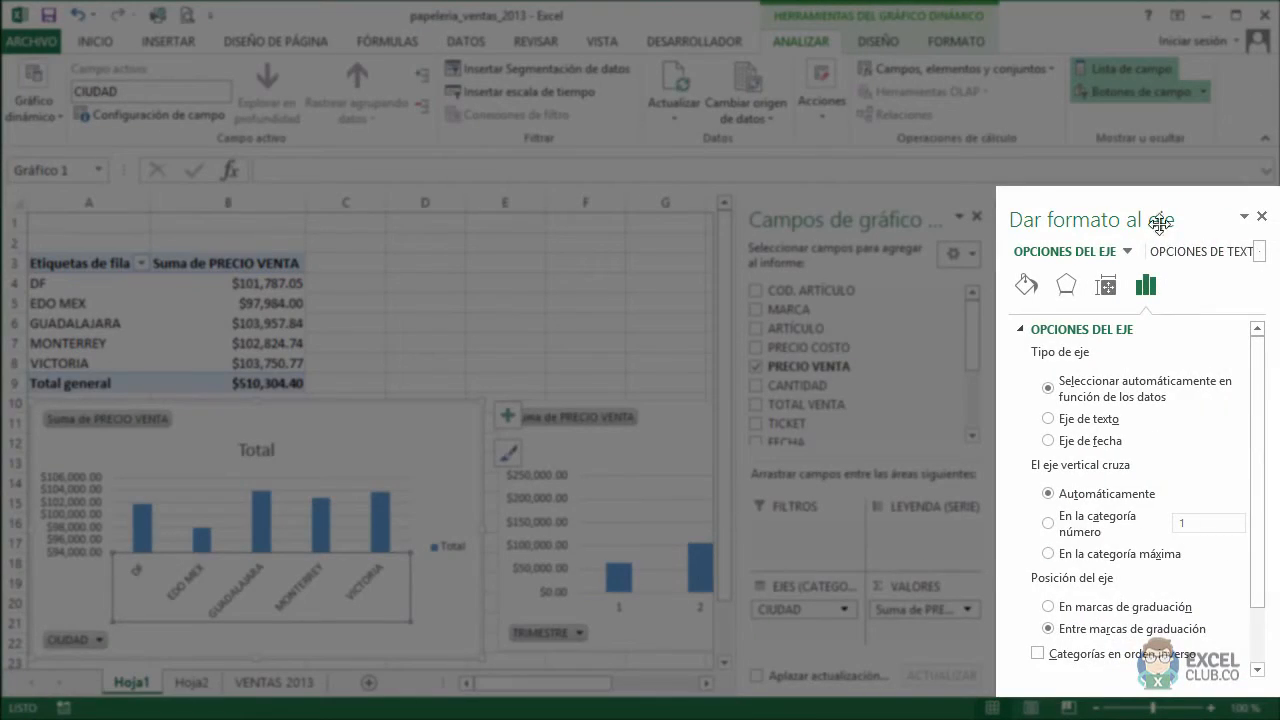
pyautogui.click(1209, 258)
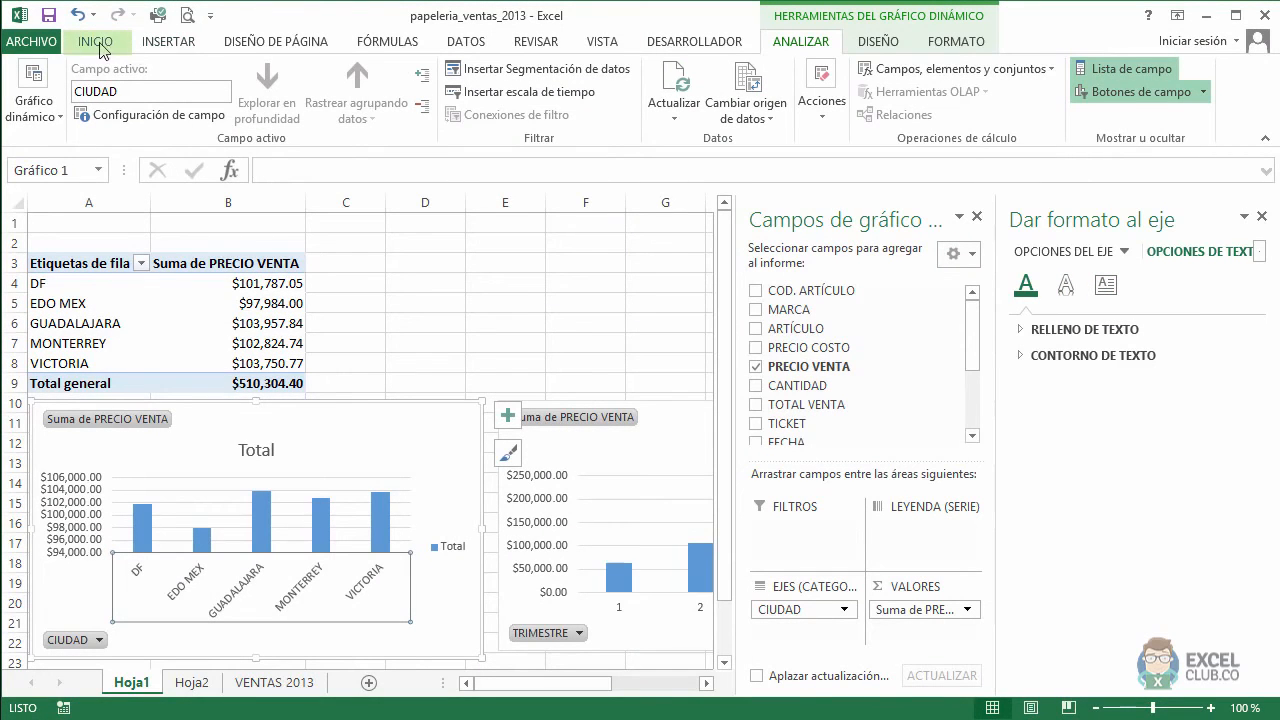
# Step: Set the city axis labels of the CIUDAD chart to font size 7 and a blue theme color, and close the axis formatting pane
pyautogui.click(98, 44)
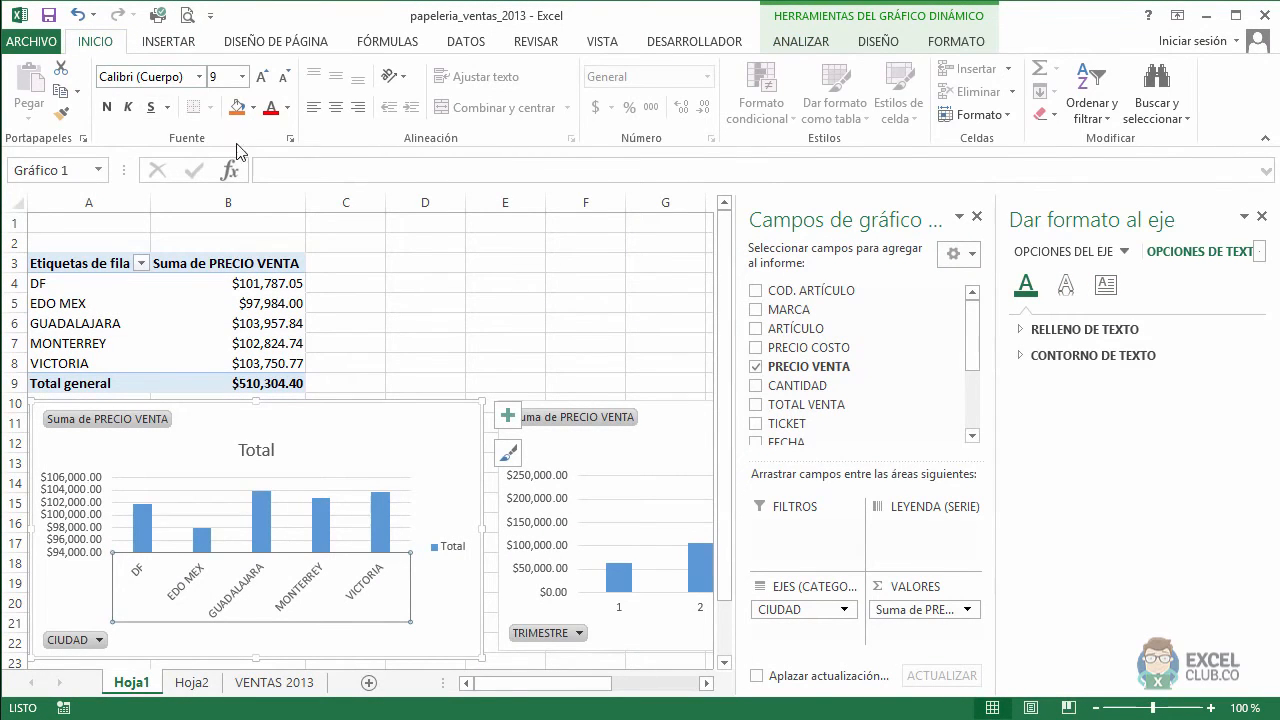
pyautogui.click(285, 78)
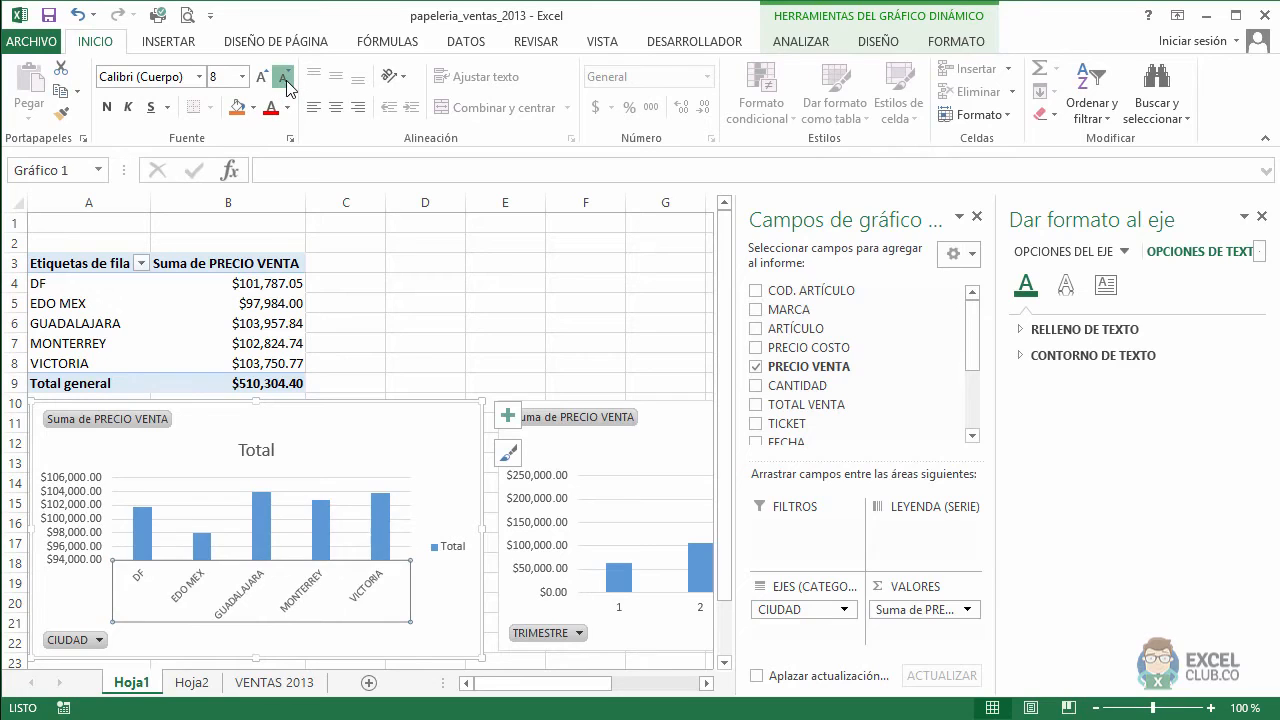
pyautogui.click(285, 78)
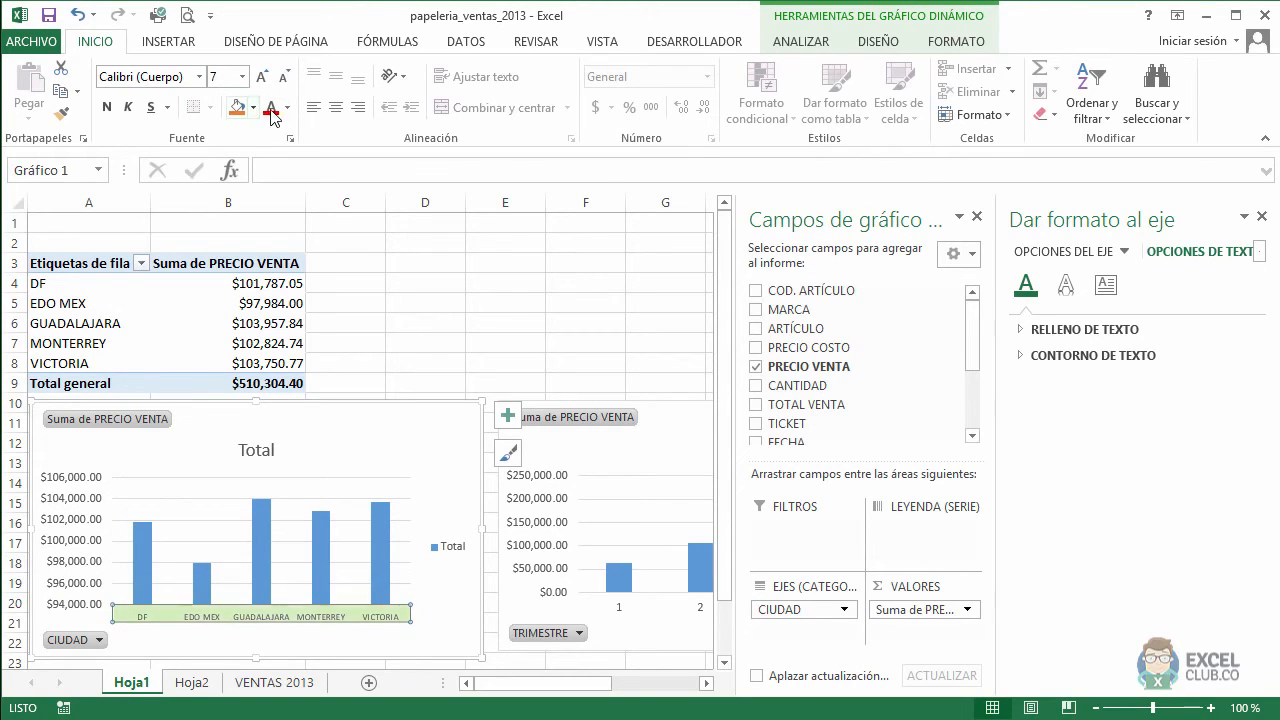
pyautogui.click(287, 112)
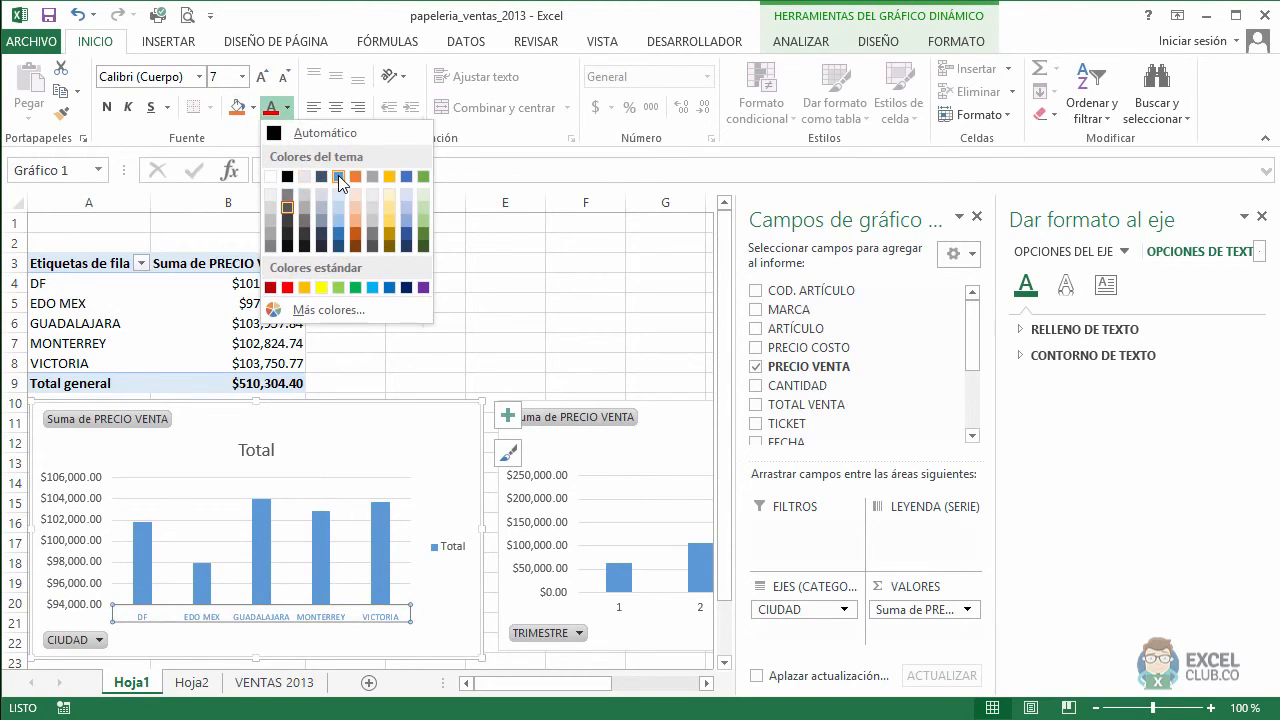
pyautogui.click(338, 176)
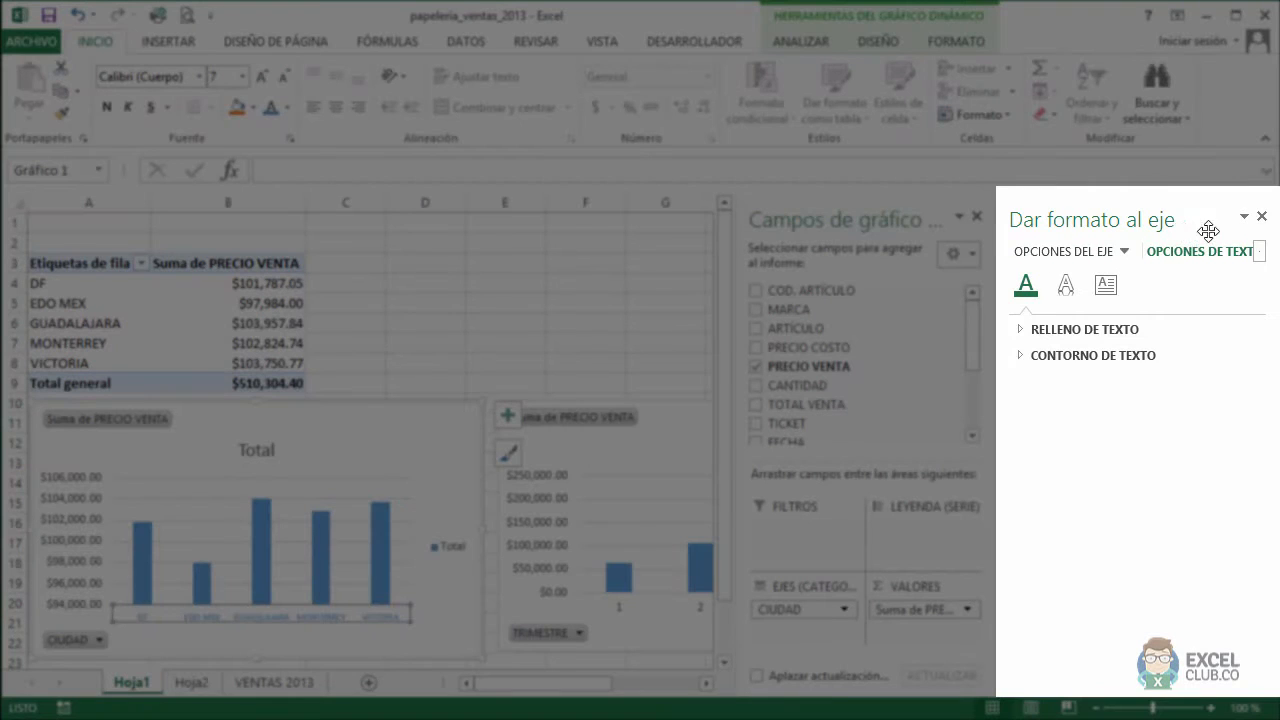
pyautogui.click(1262, 217)
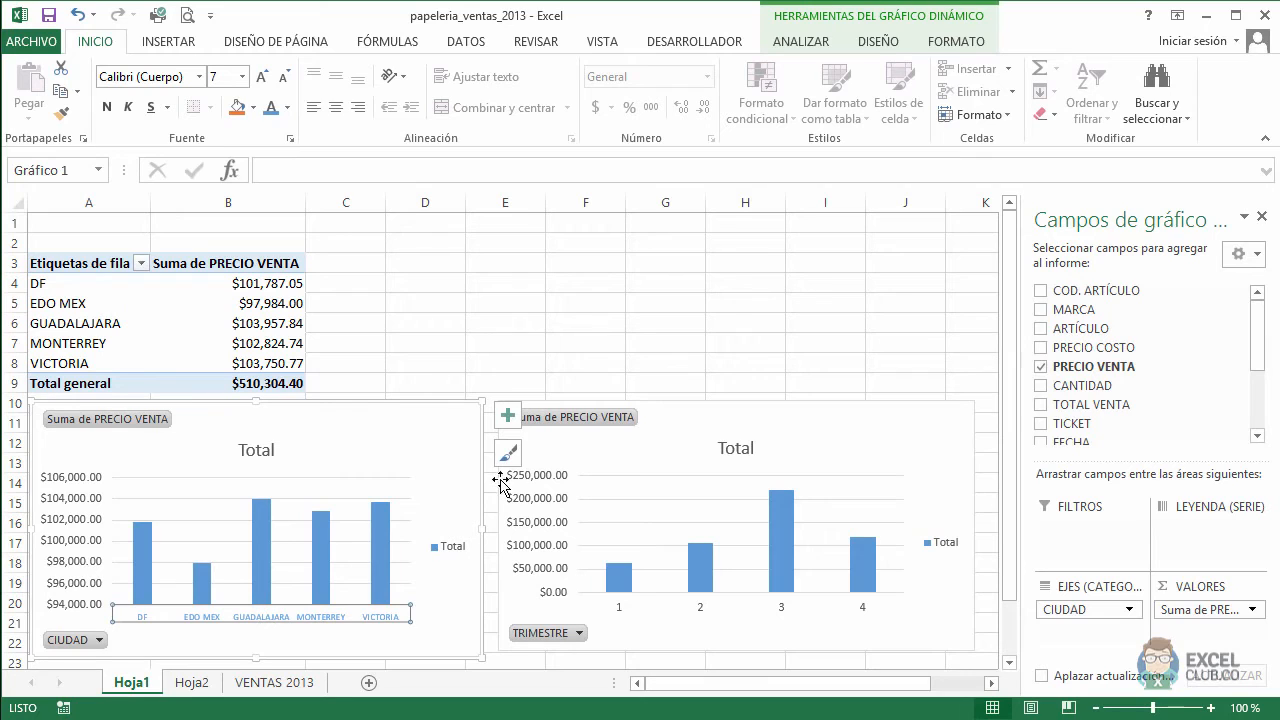
# Step: Remove the legend from both the CIUDAD chart and the TRIMESTRE chart
pyautogui.click(510, 420)
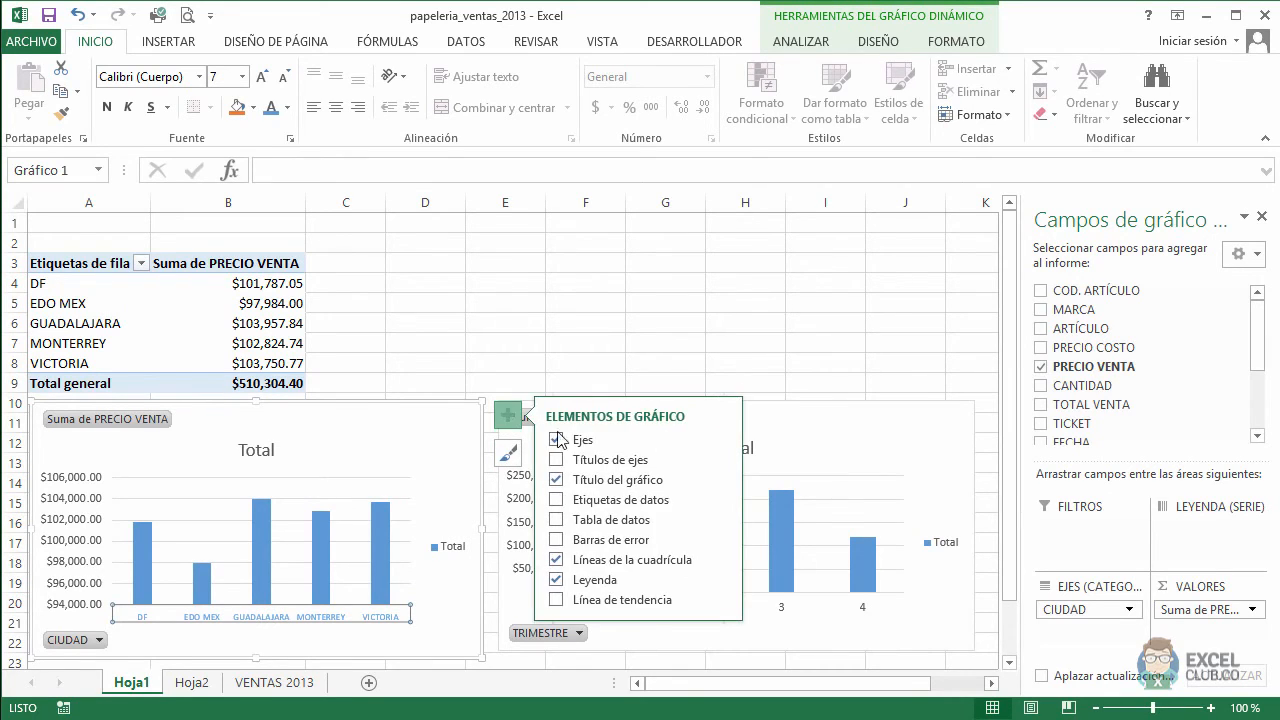
pyautogui.click(557, 579)
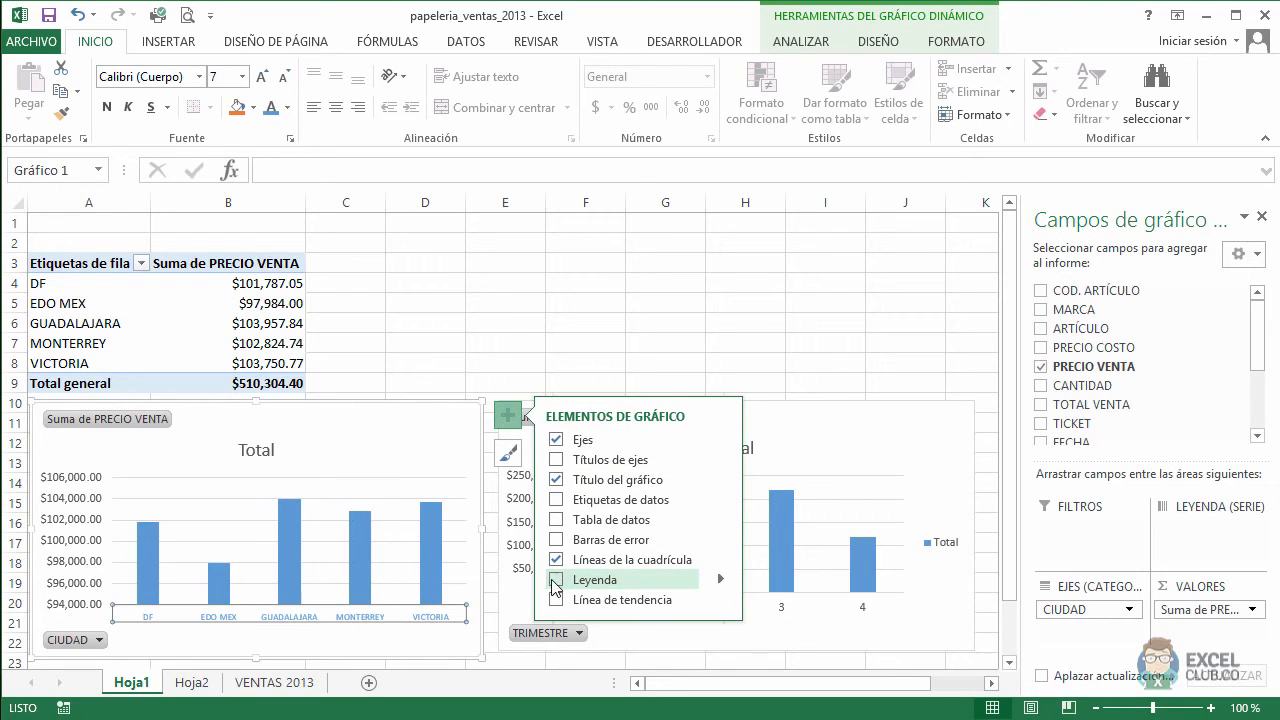
pyautogui.moveTo(670, 684); pyautogui.dragTo(706, 683)
pyautogui.click(645, 475)
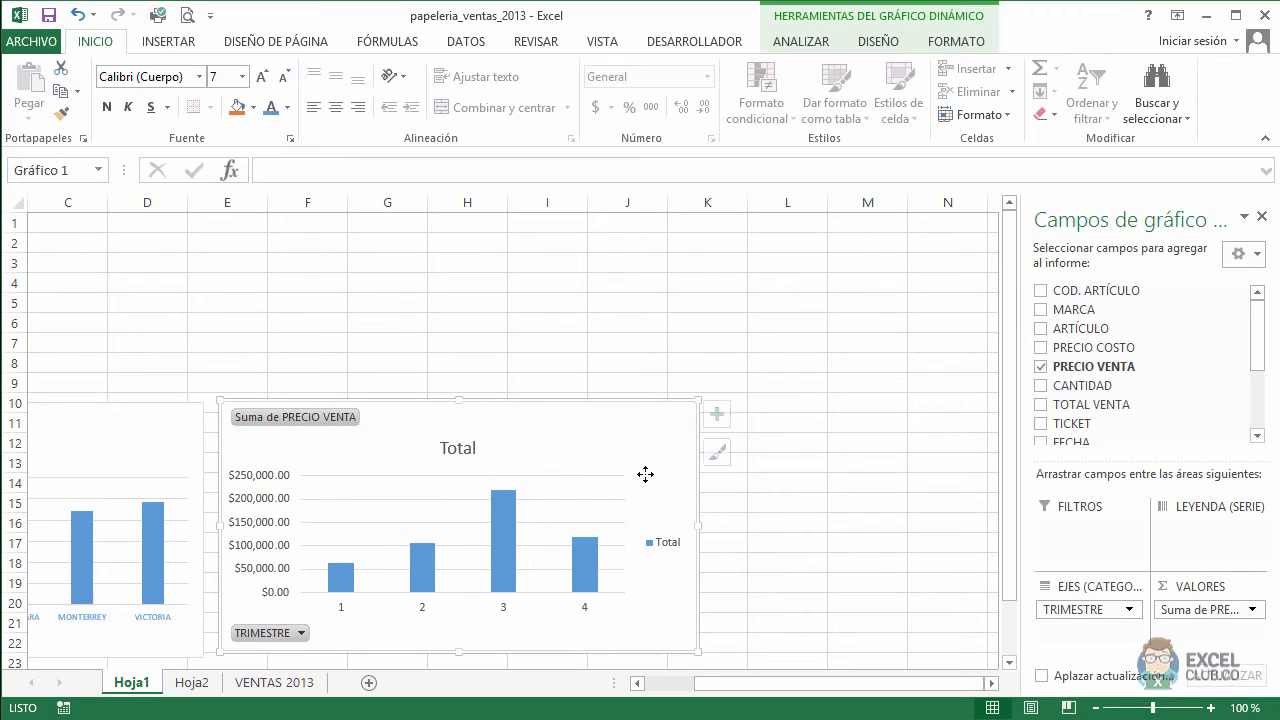
pyautogui.click(722, 418)
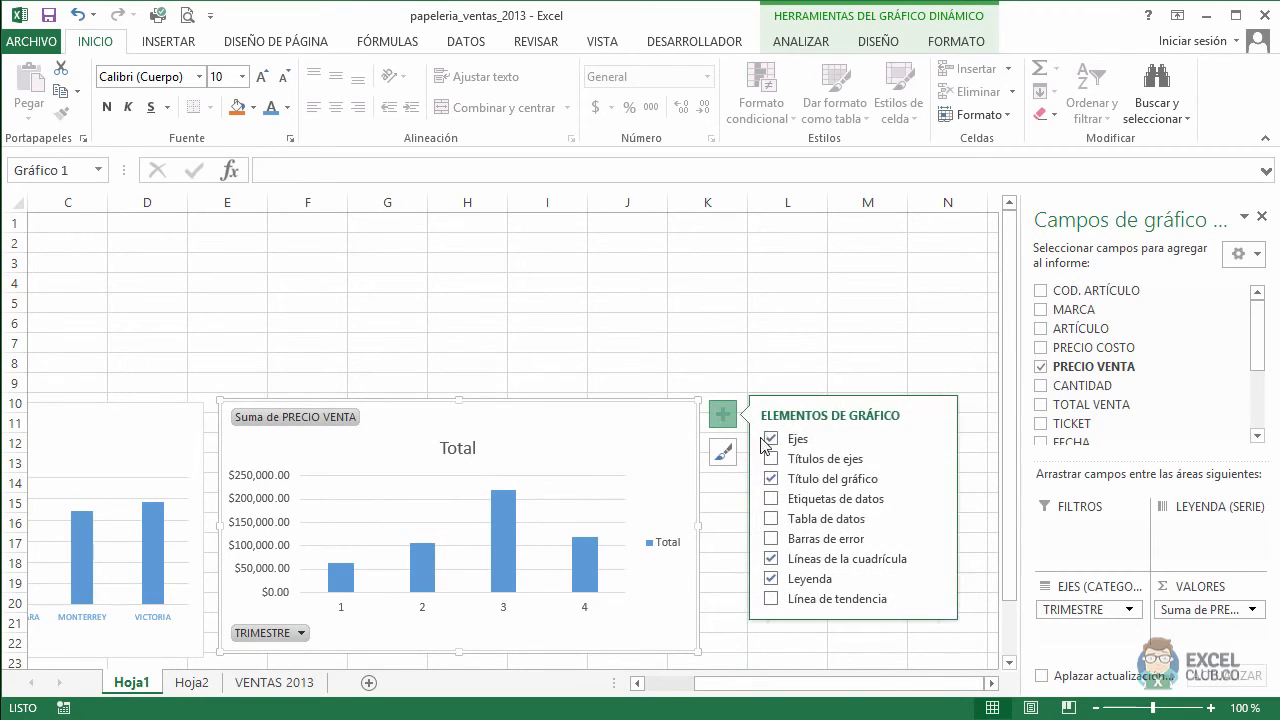
pyautogui.click(771, 580)
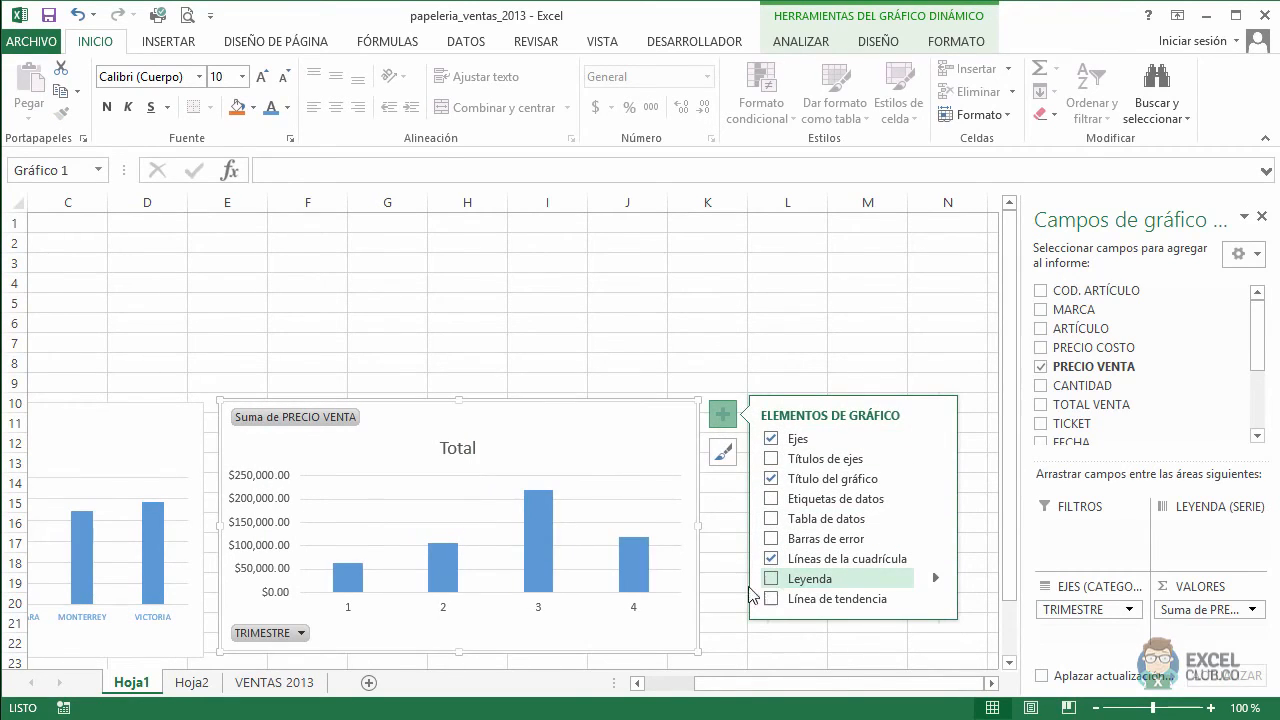
pyautogui.moveTo(743, 688); pyautogui.dragTo(686, 697)
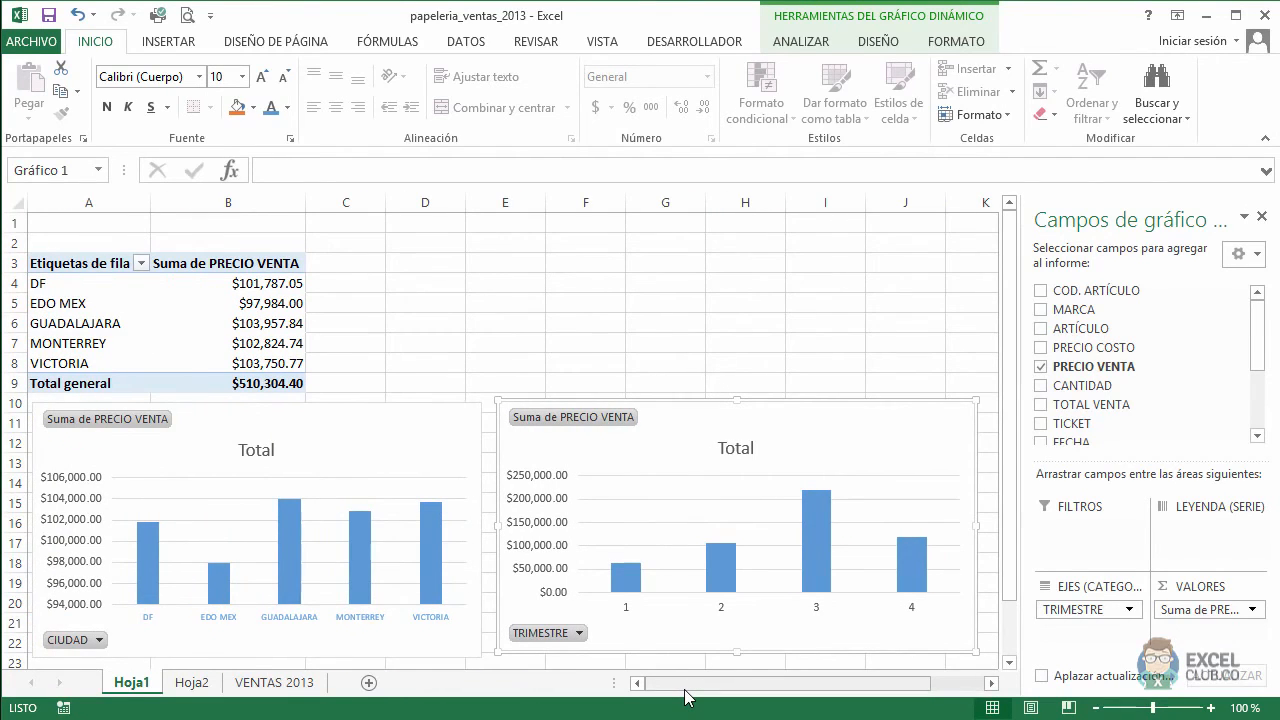
# Step: Move the CIUDAD pivot chart from Hoja1 to a new chart sheet named Gráfico1
pyautogui.click(388, 468)
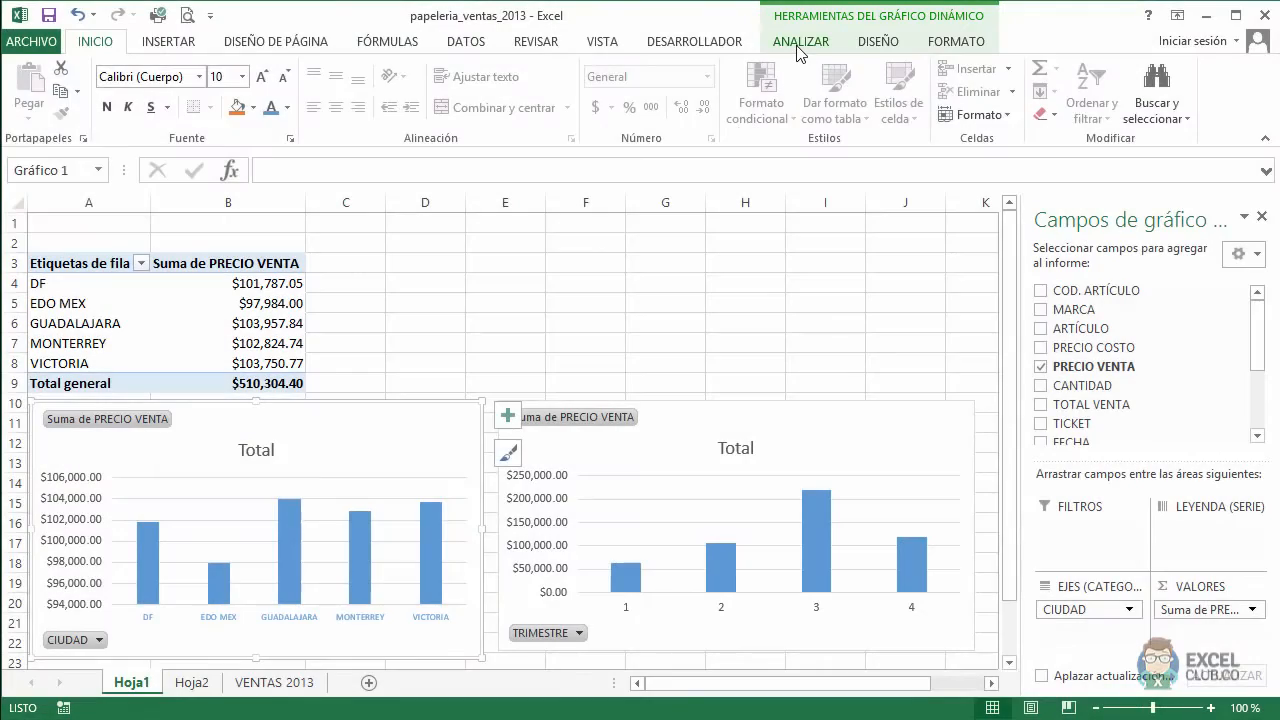
pyautogui.click(801, 45)
pyautogui.click(821, 100)
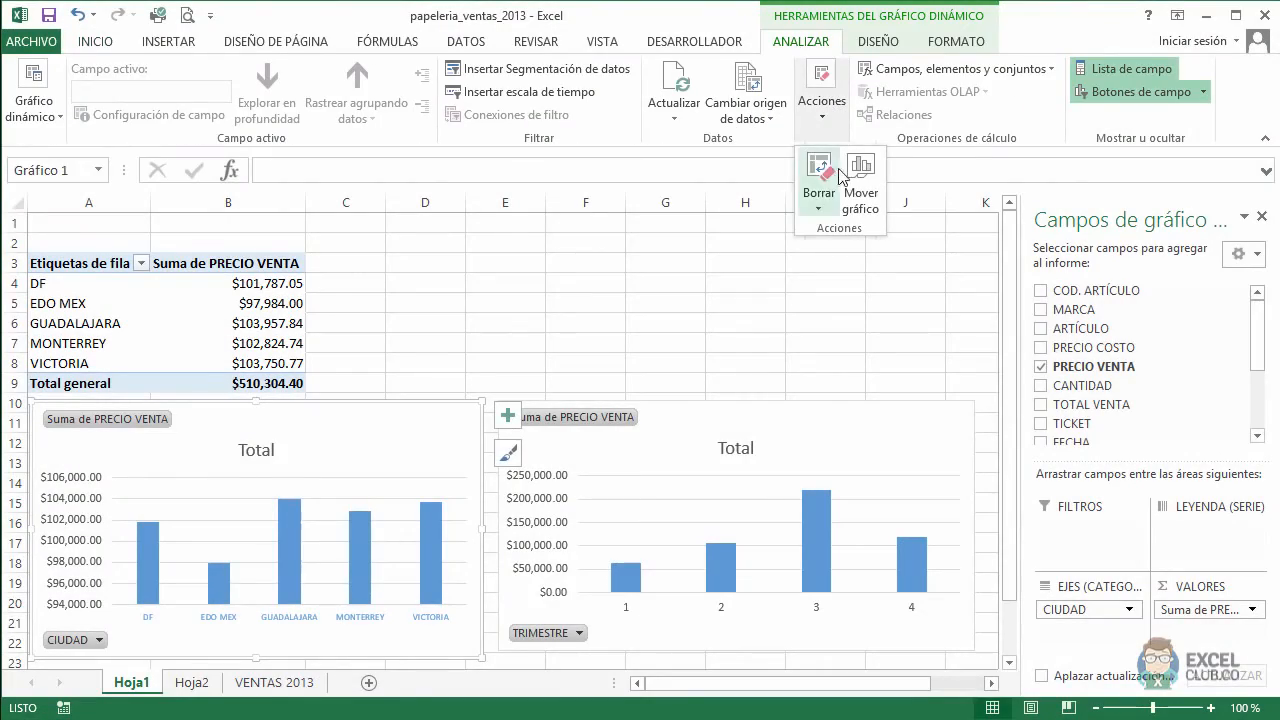
pyautogui.click(857, 197)
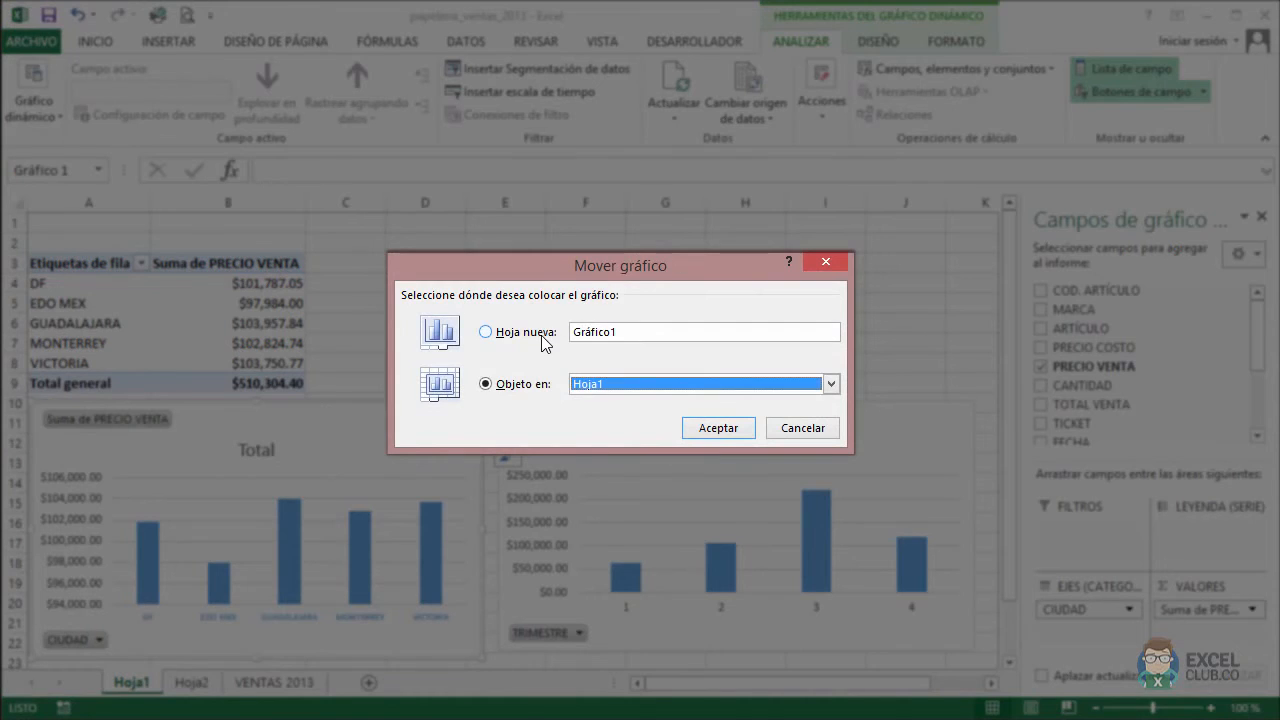
pyautogui.click(545, 341)
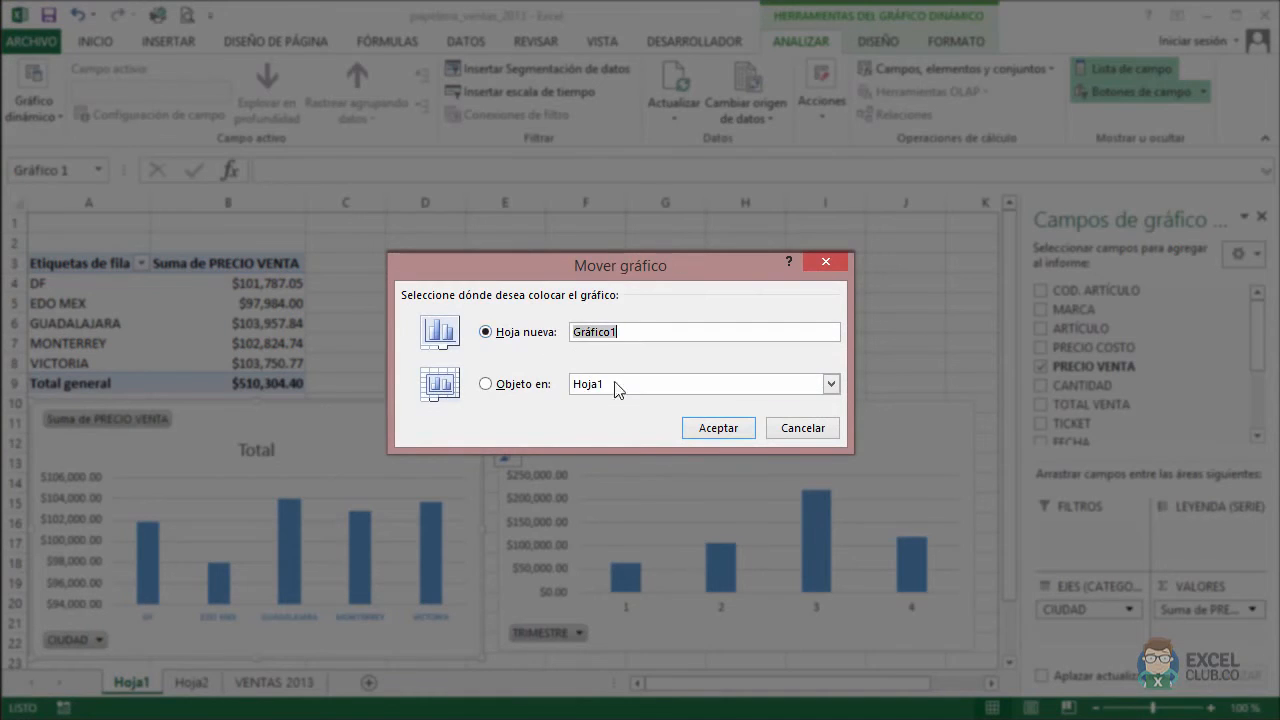
pyautogui.click(705, 430)
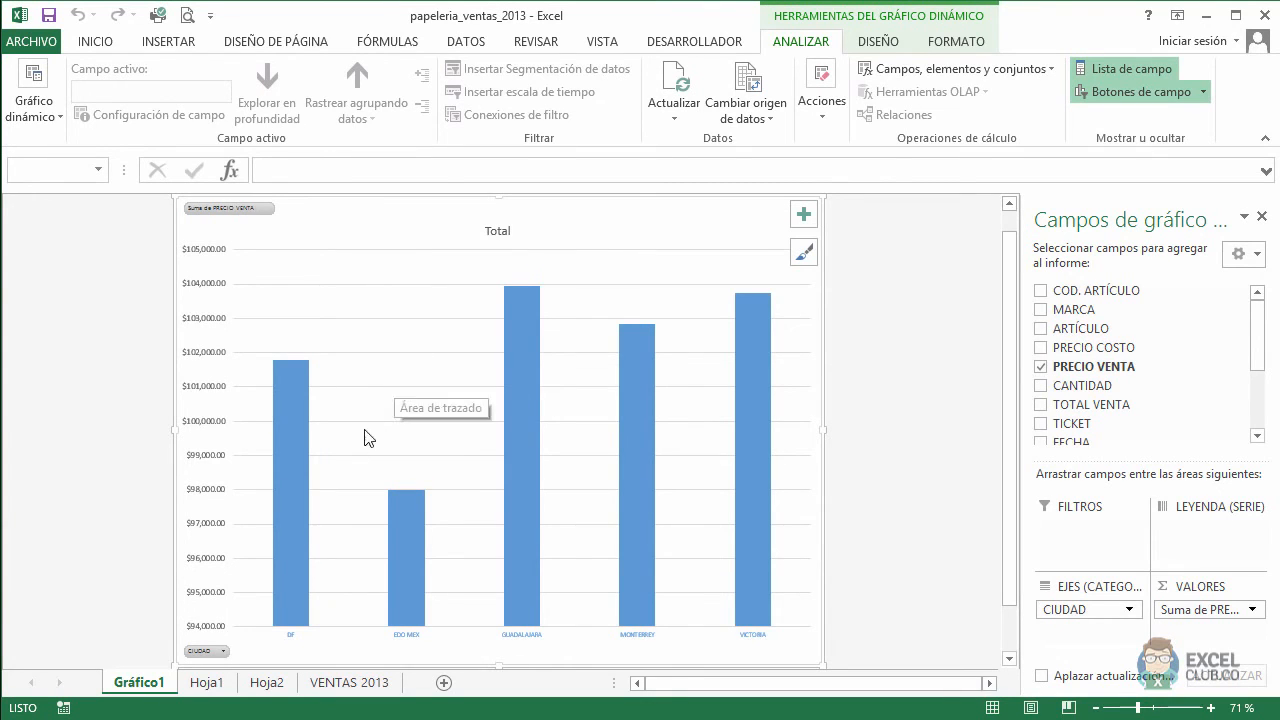
# Step: Delete the TRIMESTRE chart from Hoja1 and undo the deletion
pyautogui.click(207, 684)
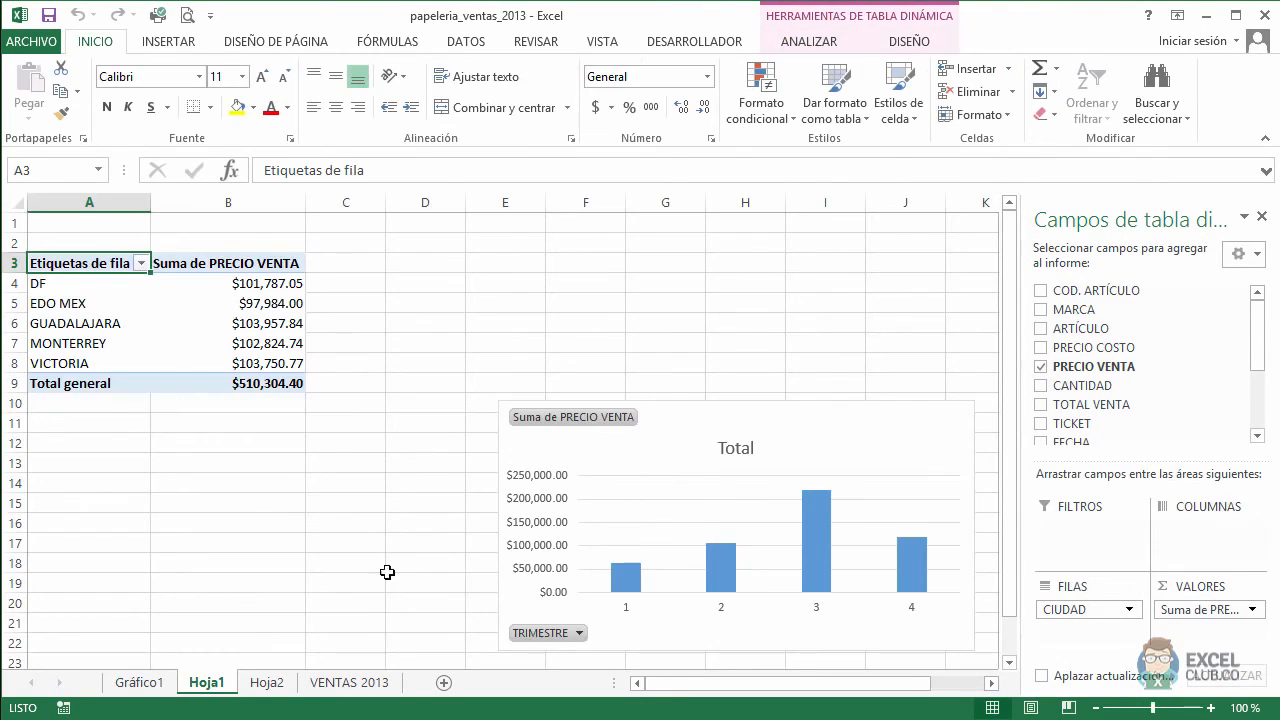
pyautogui.click(795, 433)
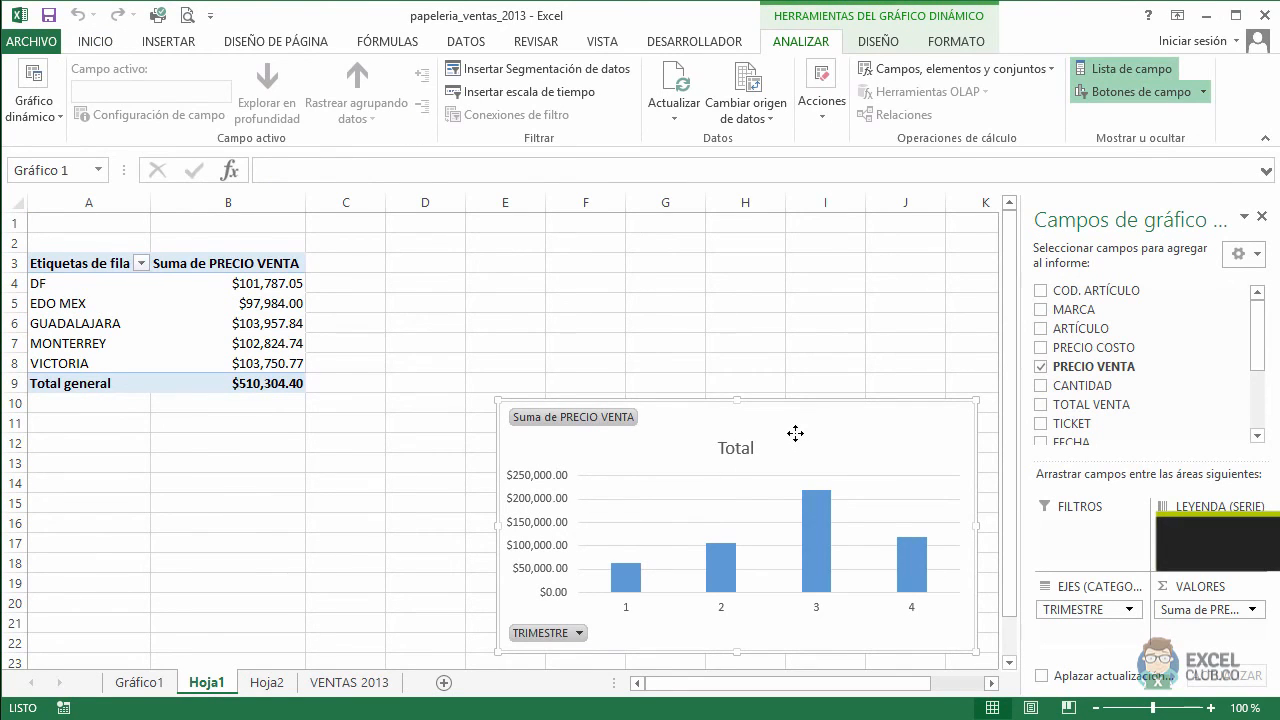
pyautogui.press('Delete')
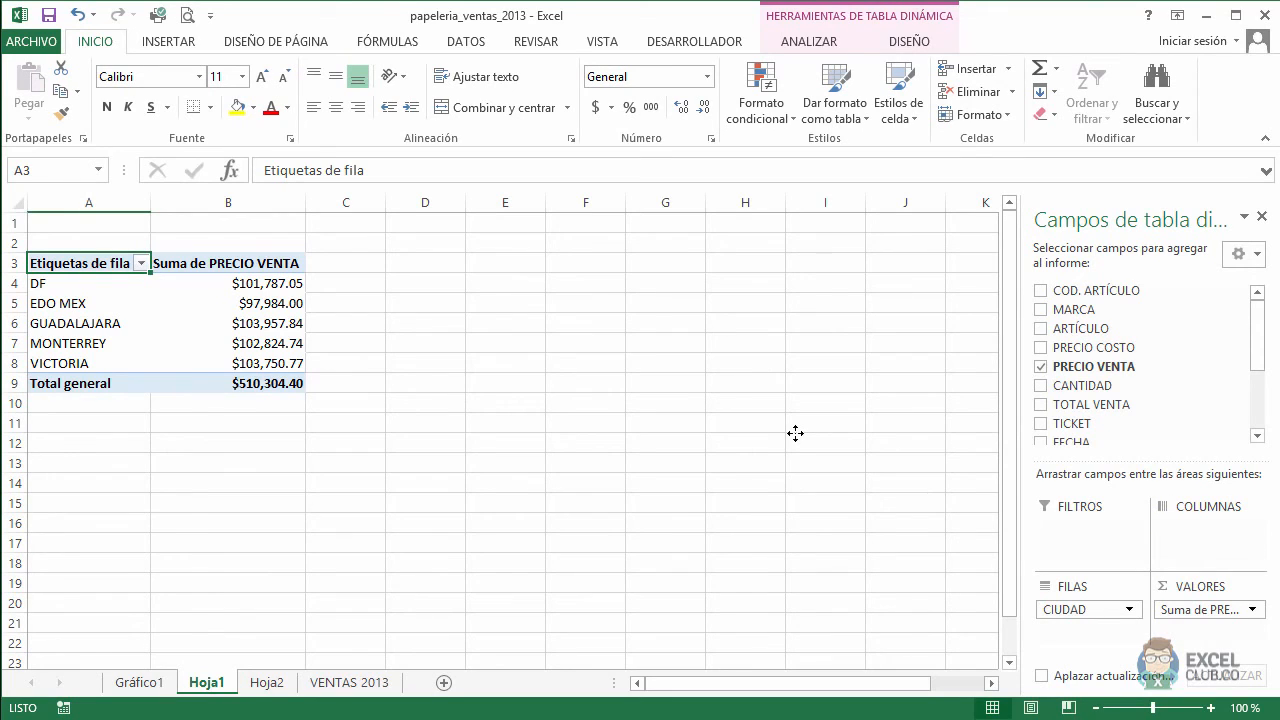
pyautogui.hotkey('ctrl', 'z')
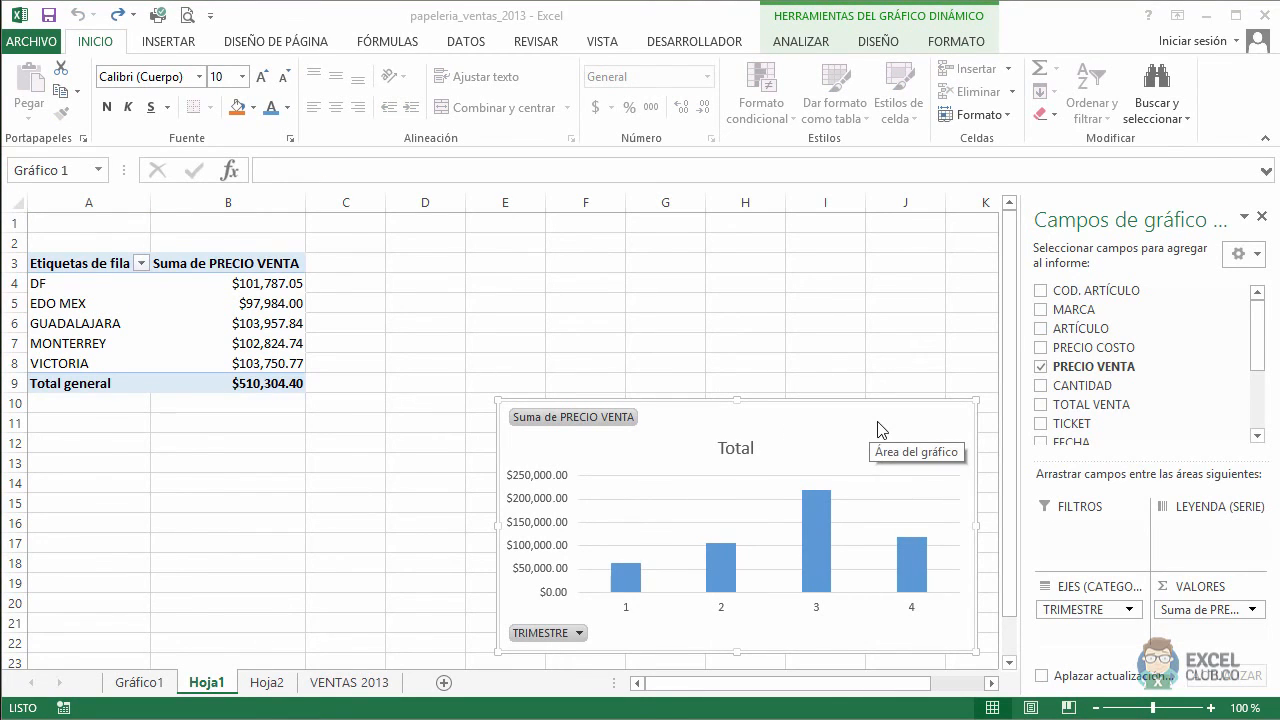
# Step: Delete the Gráfico1 chart sheet containing the CIUDAD chart
pyautogui.click(153, 684)
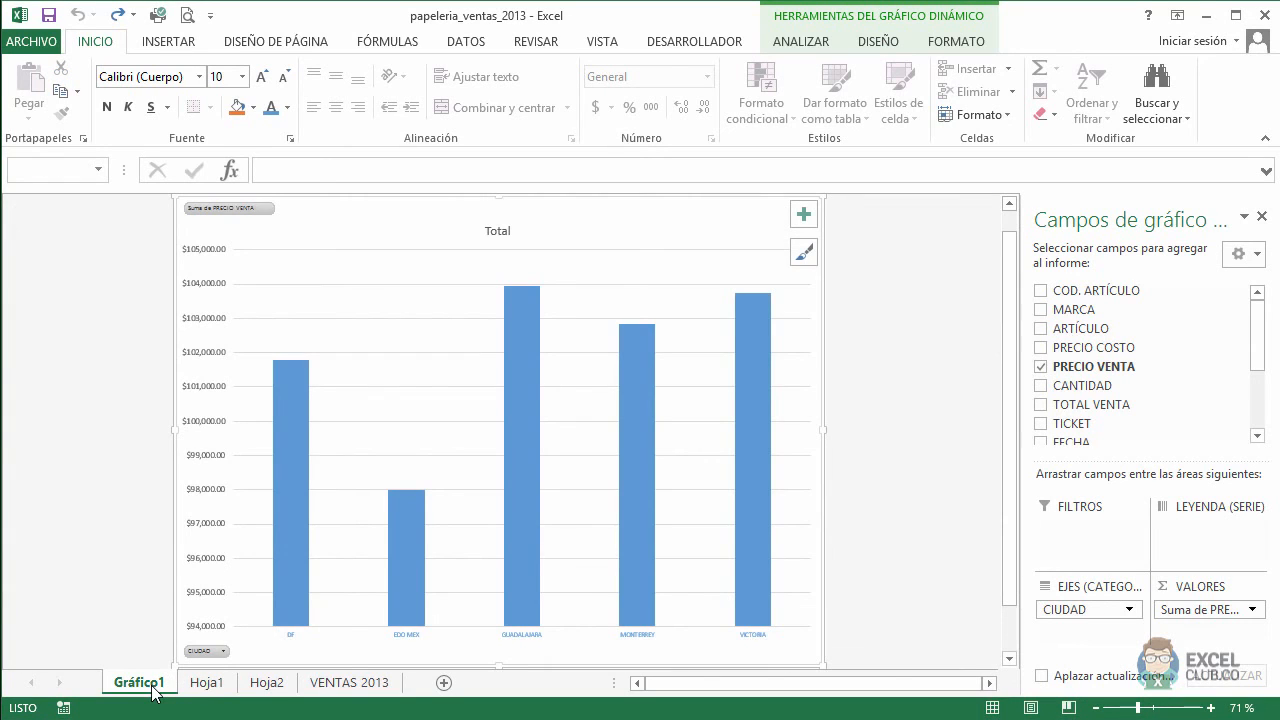
pyautogui.rightClick(153, 688)
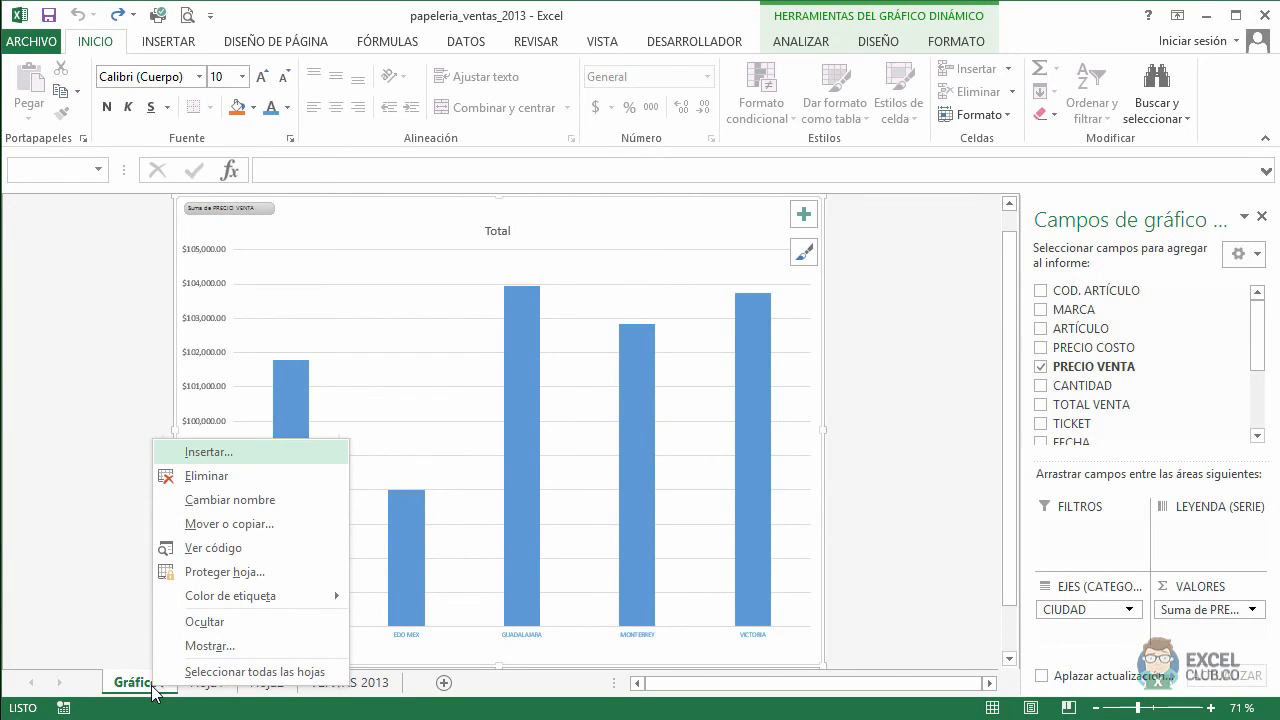
pyautogui.click(225, 483)
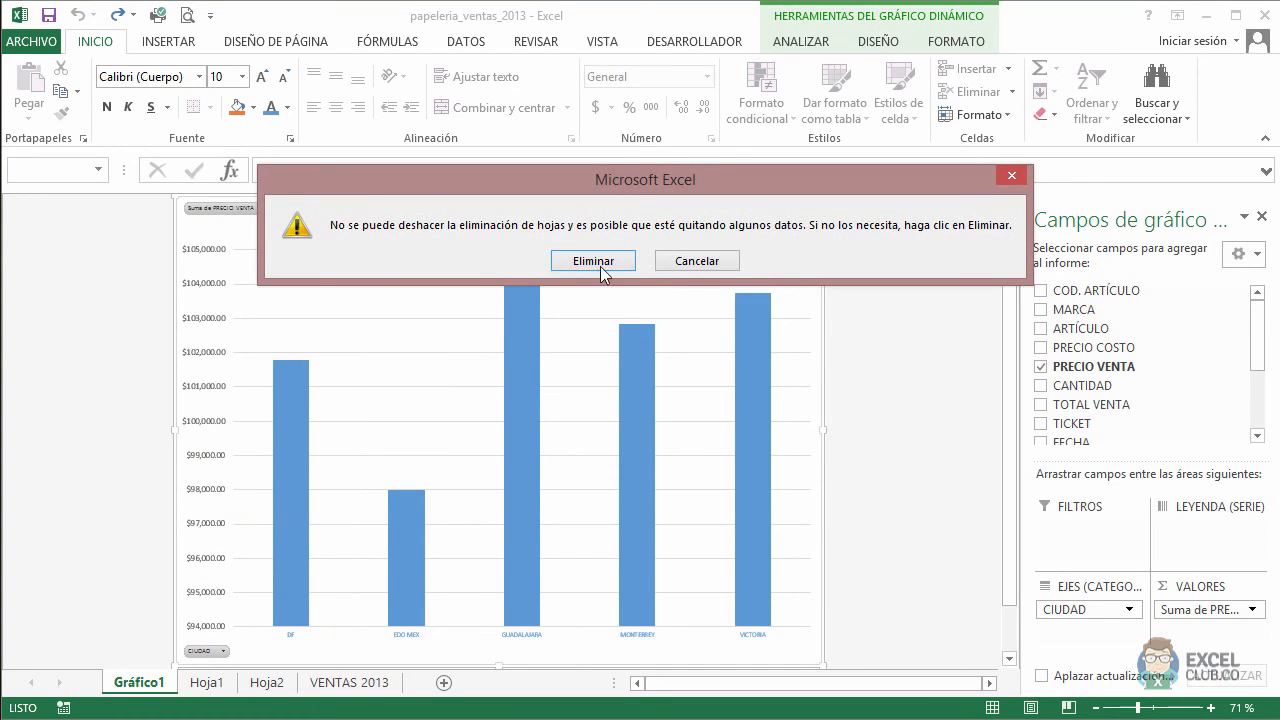
pyautogui.click(592, 261)
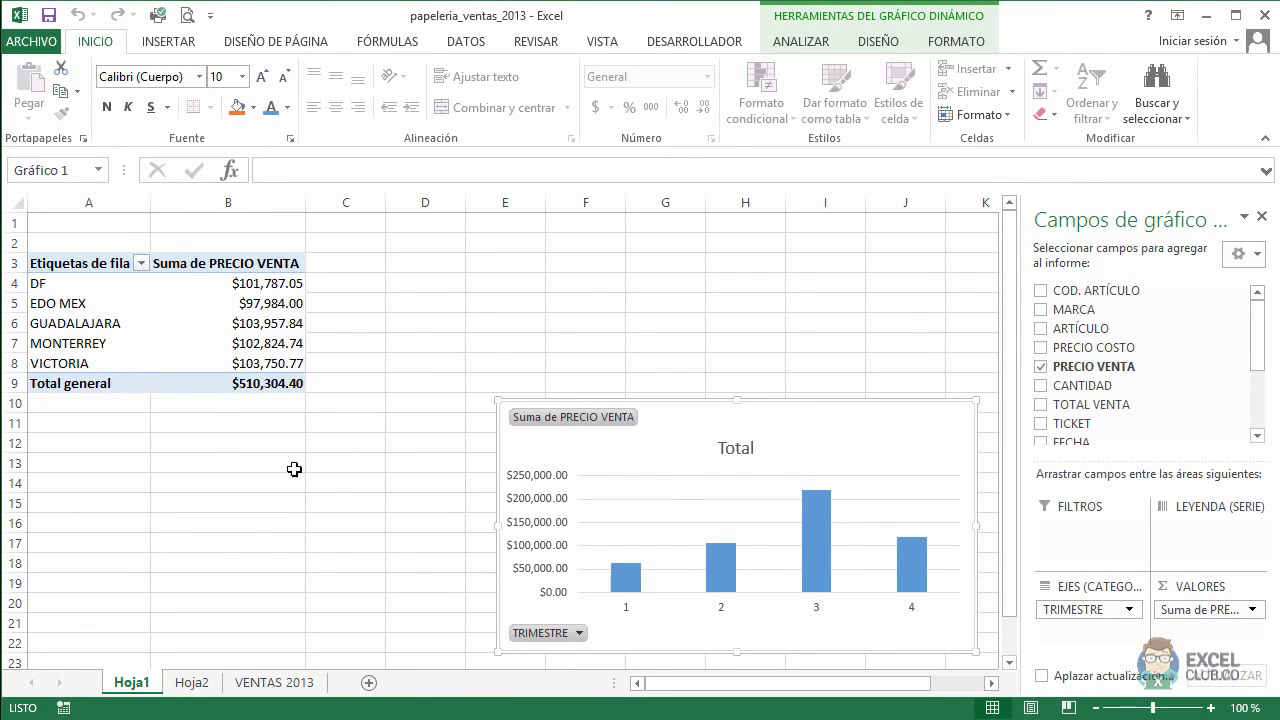